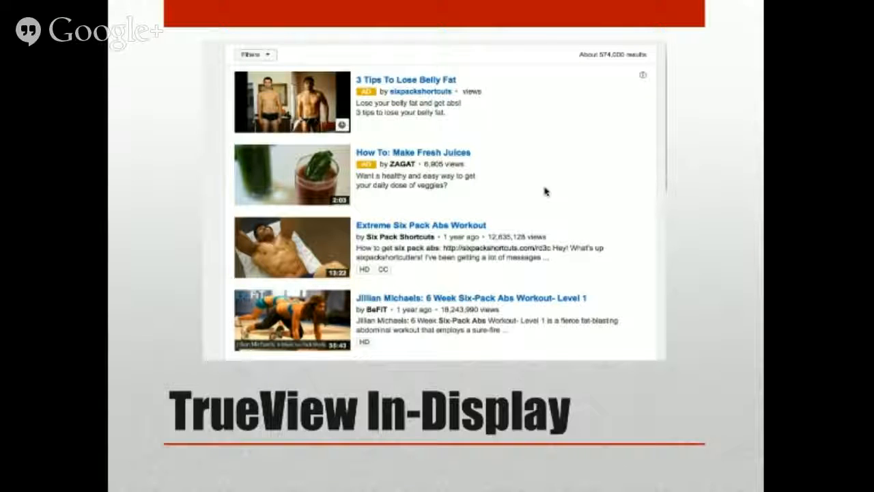
Switch from the slideshow to YouTube in Chrome and search for "6 packs"
left_click(545, 192)
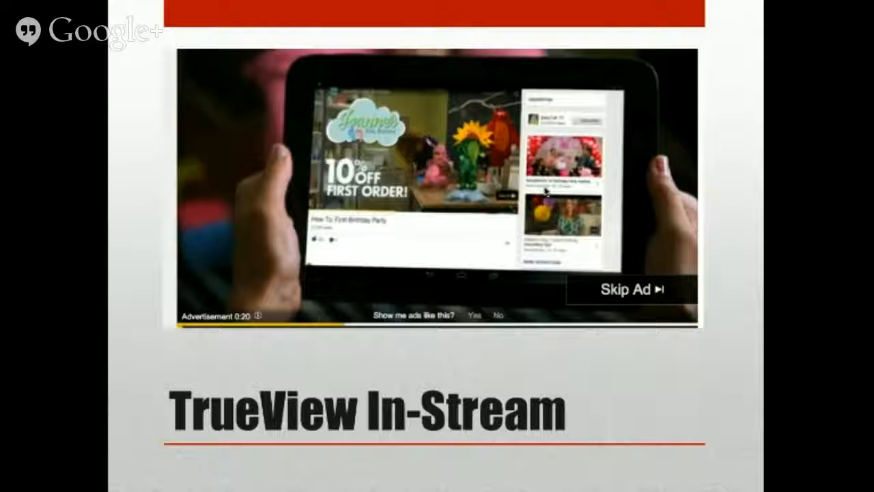
key("super+Tab")
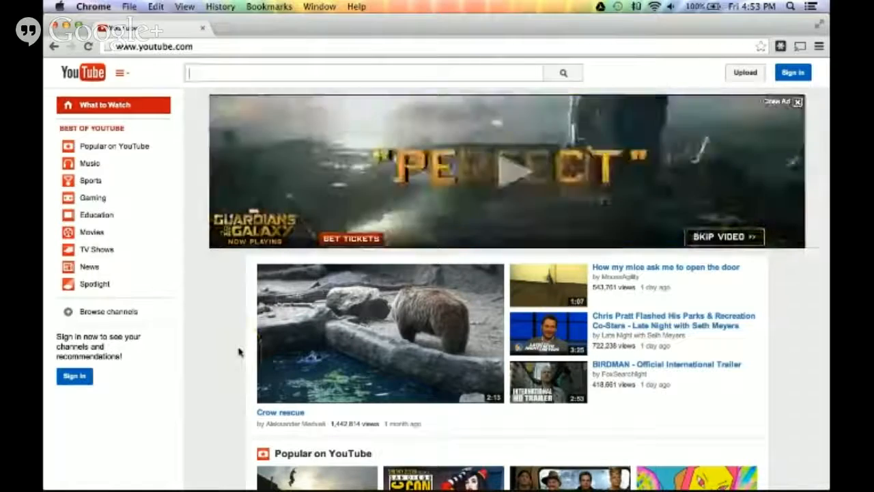
left_click(195, 73)
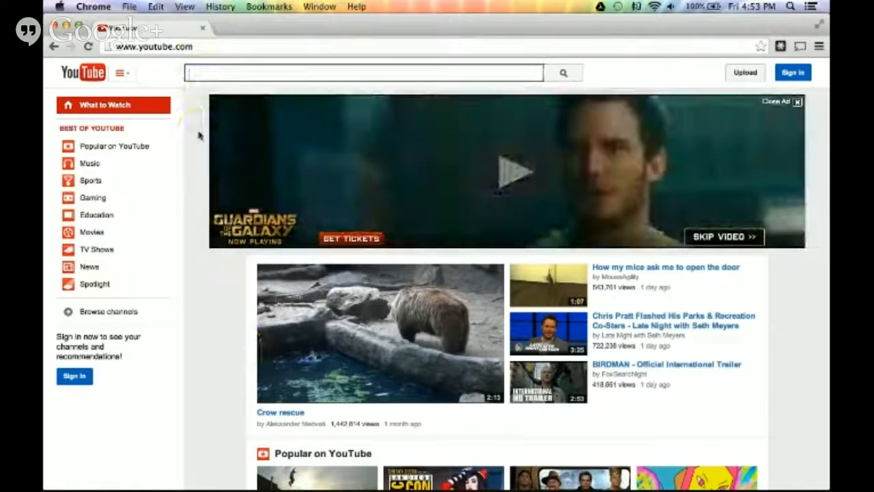
type("6 ")
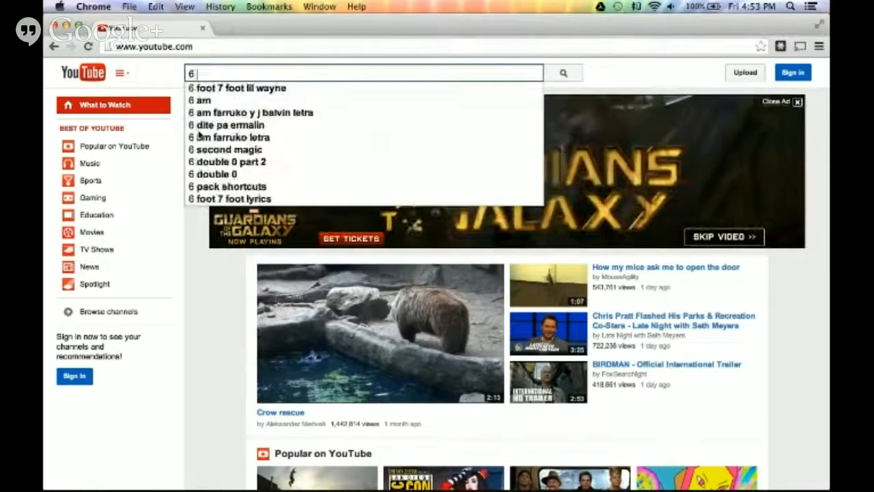
type("packs")
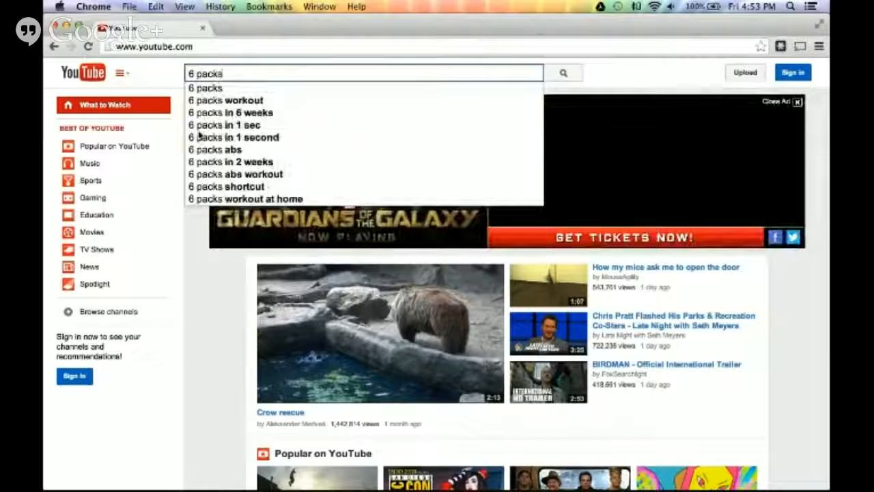
key("Return")
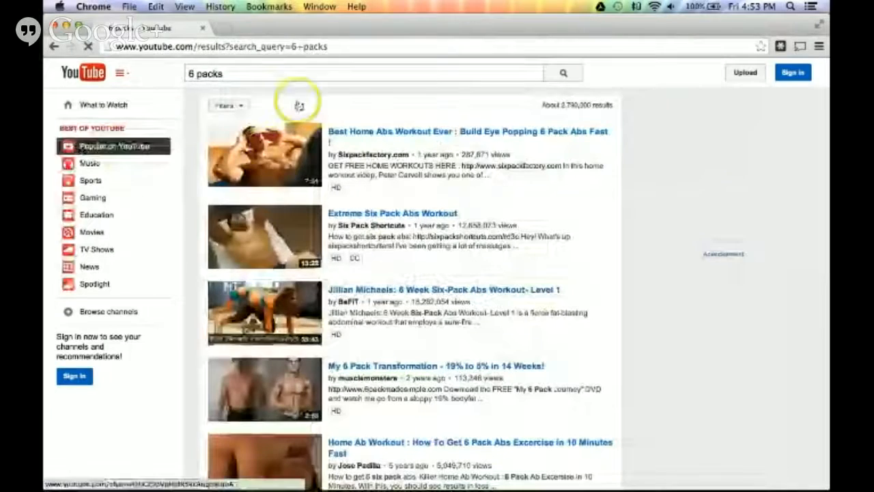
Change the YouTube search to "6 pack abs" and examine the ads above the regular results
left_click(244, 73)
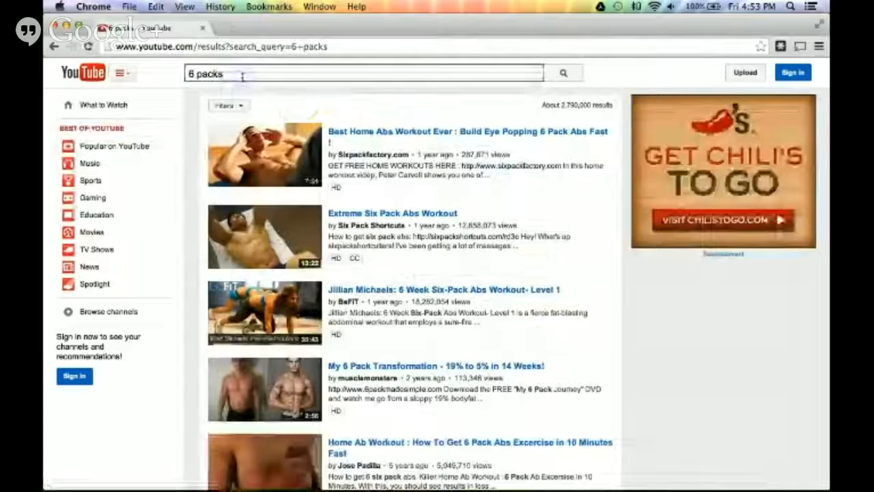
key("BackSpace")
type("abs")
key("Return")
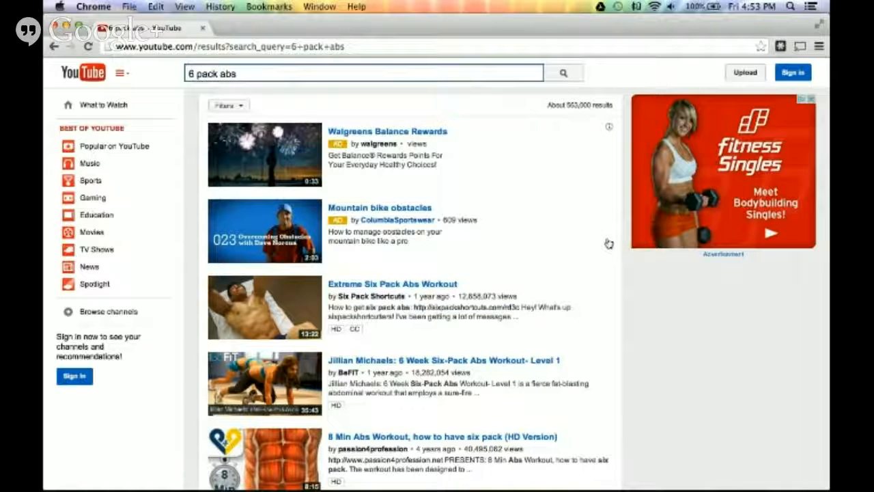
scroll(607, 244, "down", 1)
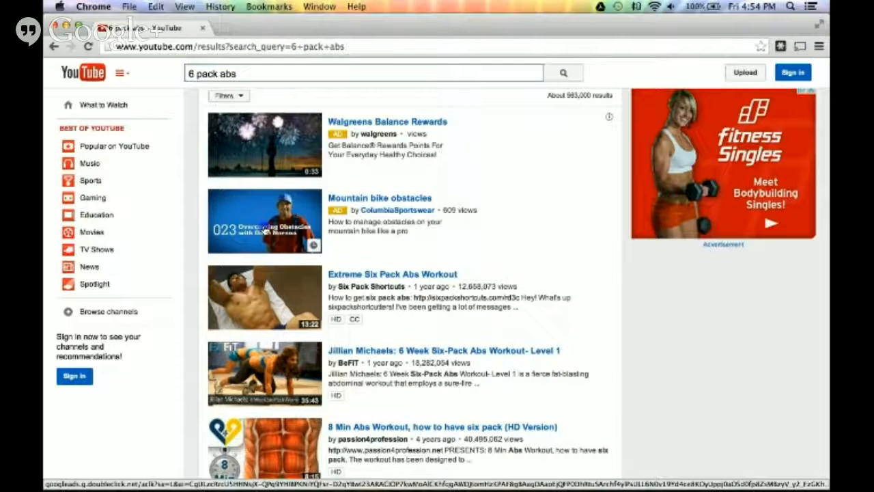
Open the "Mountain bike obstacles" ad by ColumbiaSportswear and pause the video on its channel page
left_click(264, 231)
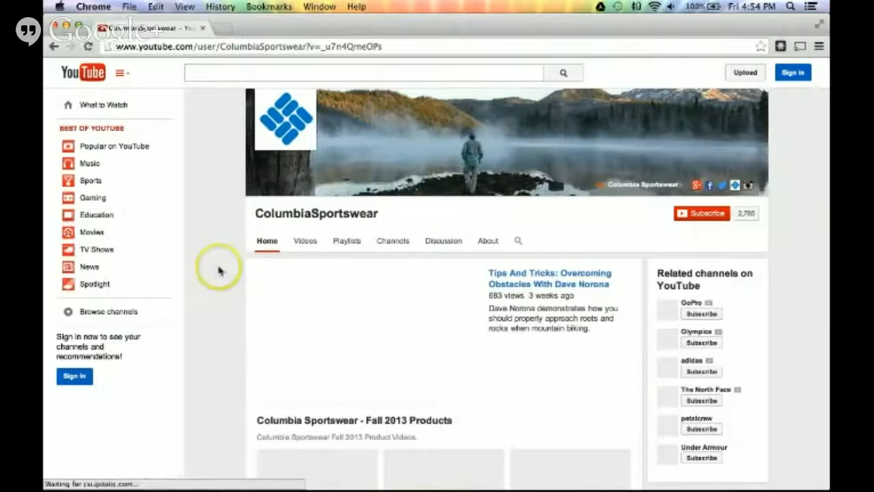
scroll(219, 318, "down", 1)
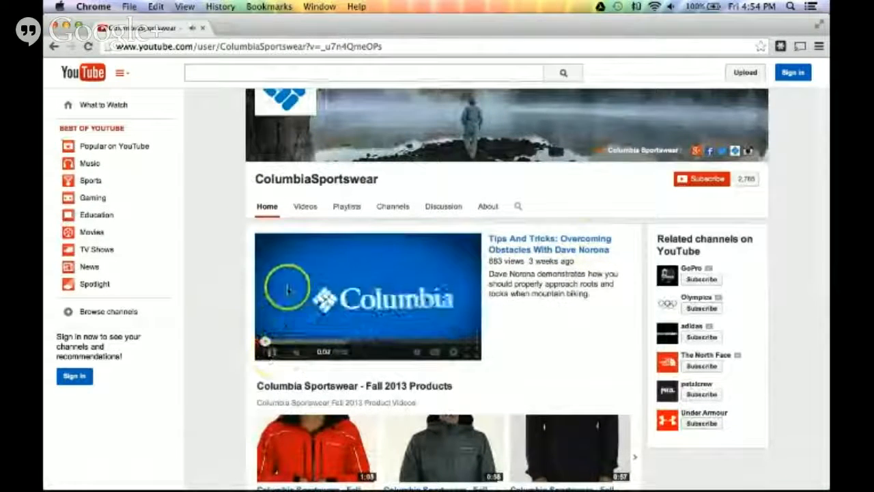
left_click(272, 354)
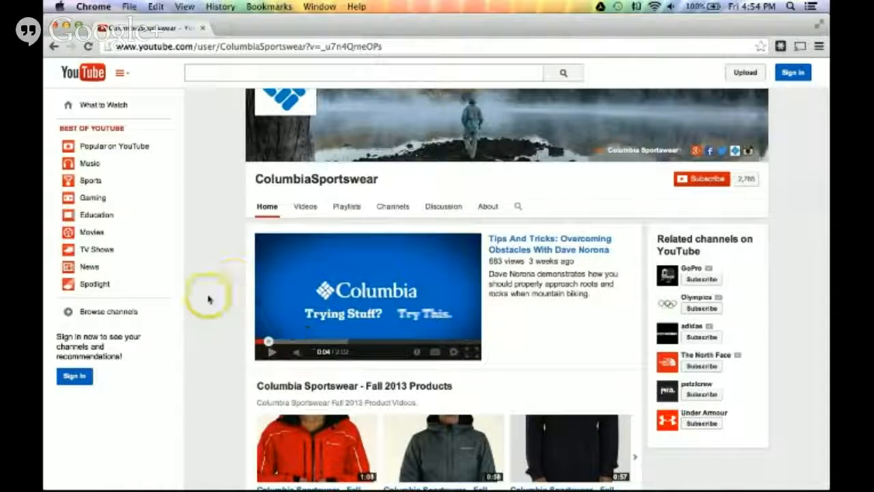
left_click(230, 312)
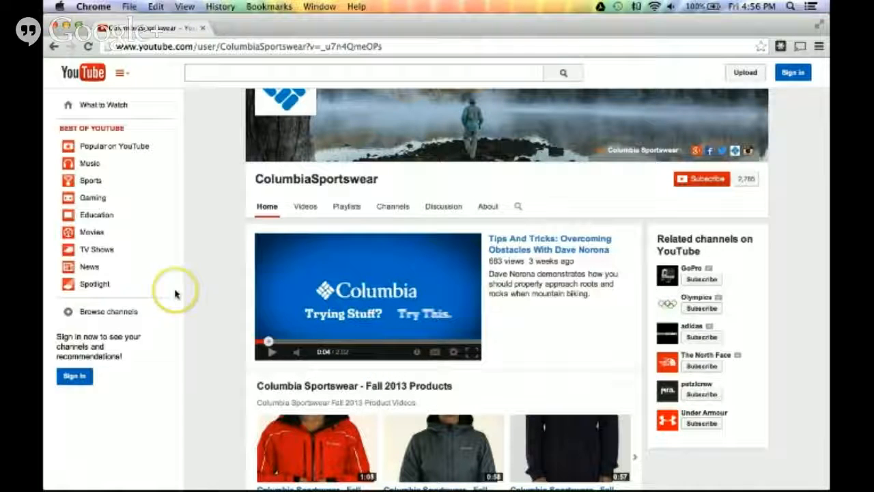
Return to the search results and search for "6 pack shortcuts" instead
scroll(69, 361, "left", 5)
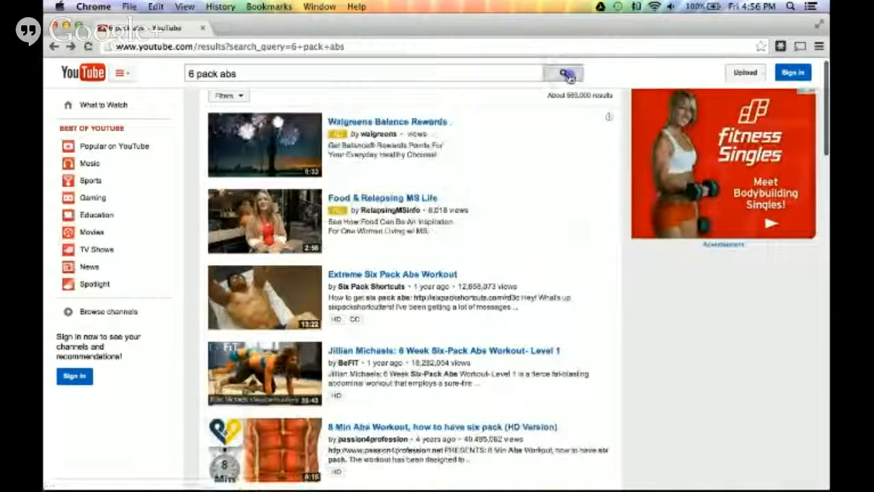
left_click(409, 74)
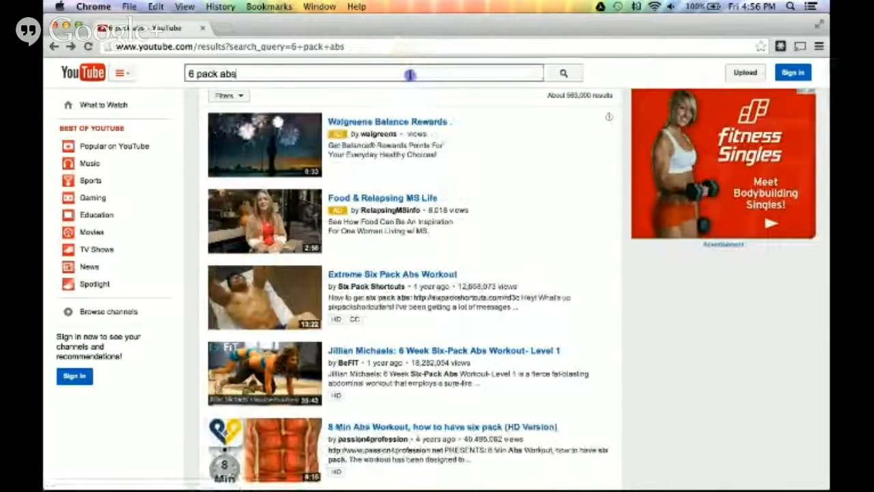
key("BackSpace")
key("BackSpace")
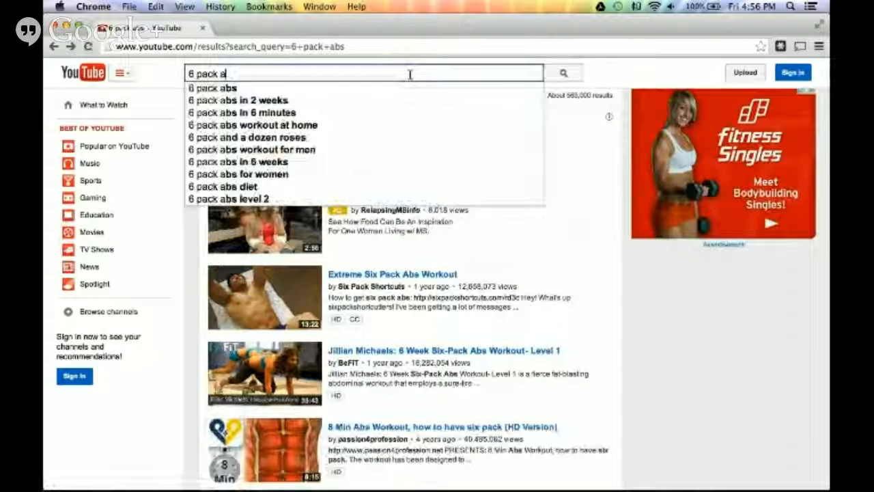
key("BackSpace")
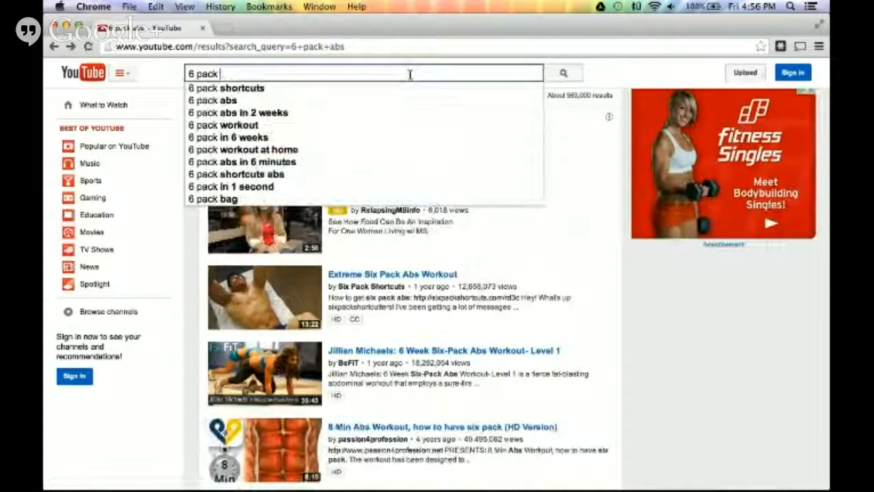
type("s")
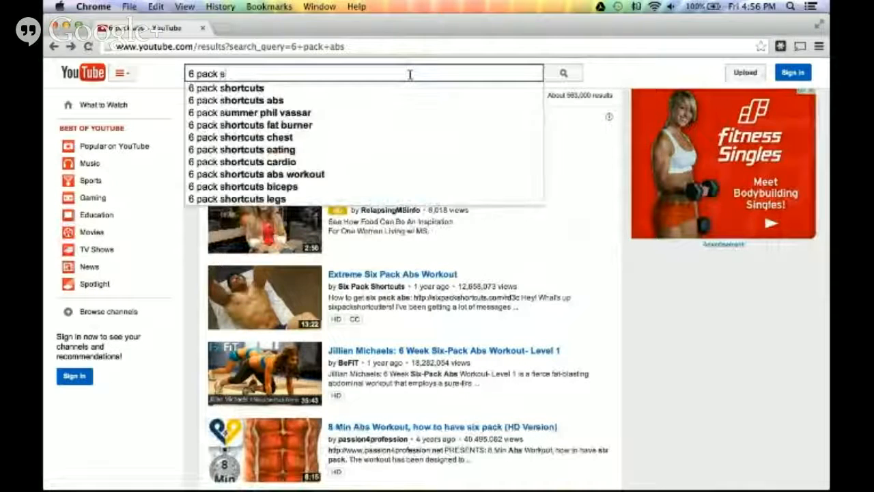
type("hortcuts")
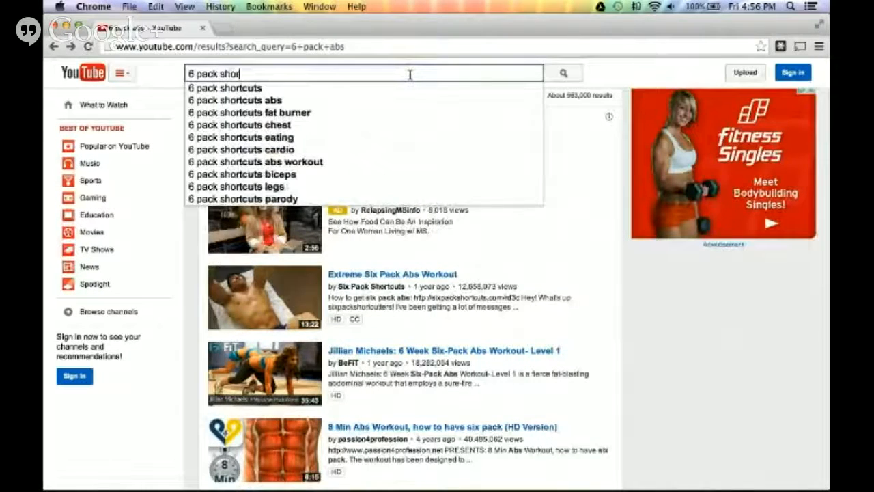
key("Return")
Open the Bowflex video ad from the search results and pause its video on the channel page
left_click(264, 256)
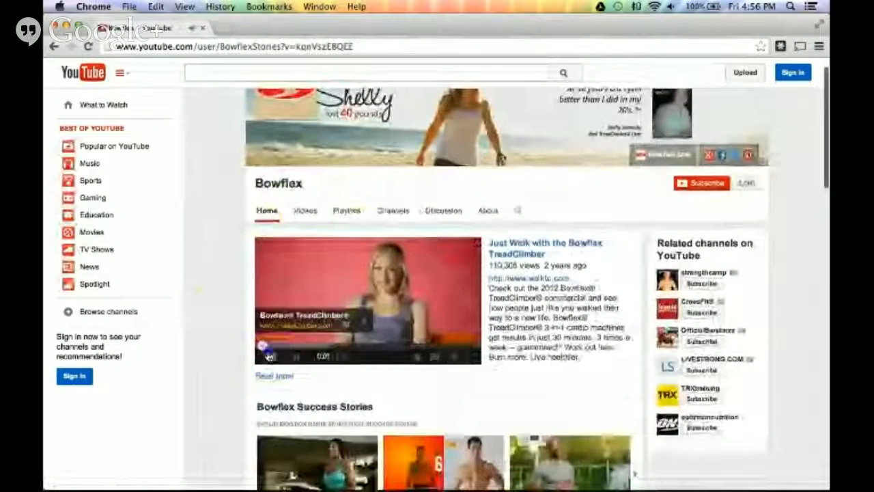
left_click(340, 285)
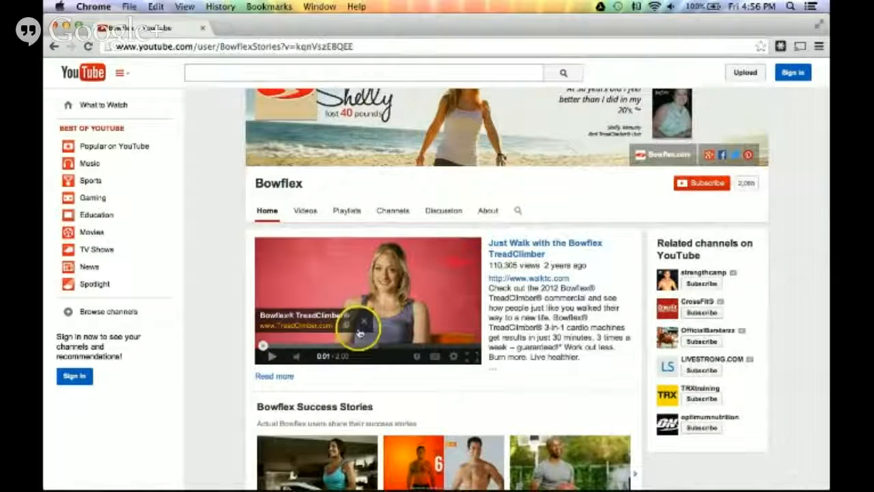
Open the TreadClimber website through the overlay ad on the Bowflex video and look through its homepage
left_click(307, 327)
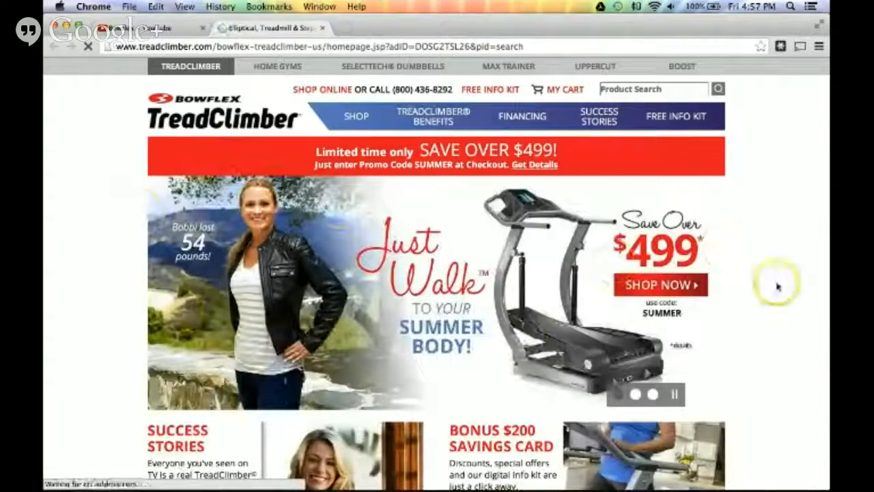
scroll(797, 307, "down", 5)
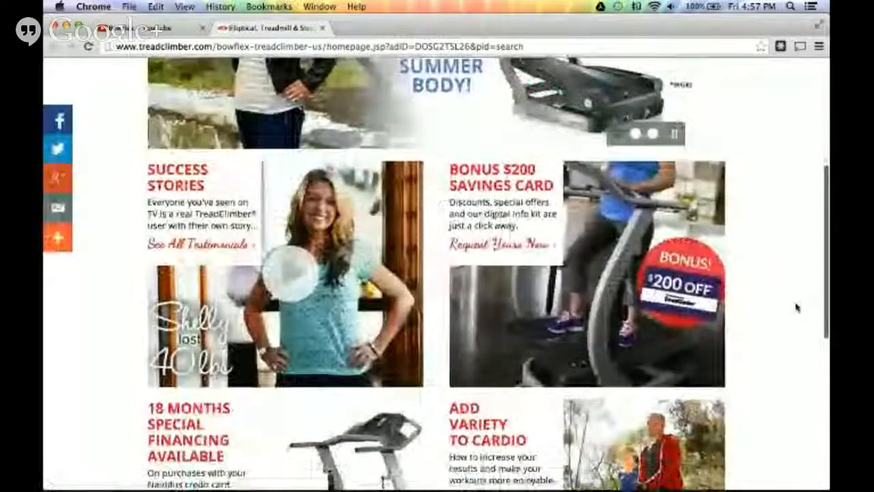
scroll(796, 307, "down", 4)
scroll(796, 307, "down", 3)
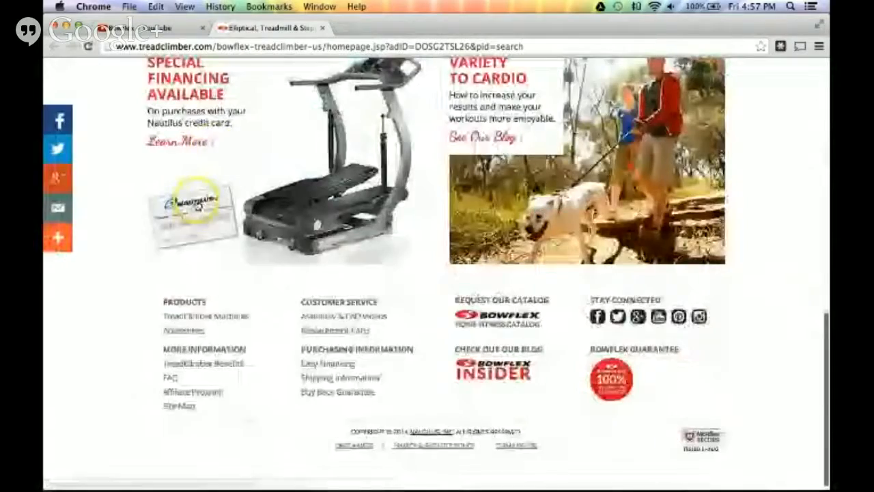
scroll(796, 306, "up", 12)
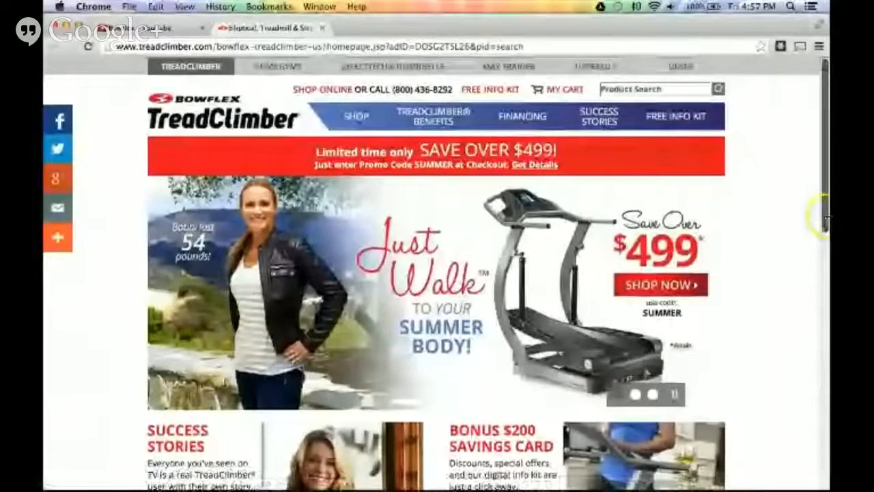
Return to the Bowflex channel tab and go to the YouTube homepage
left_click(181, 29)
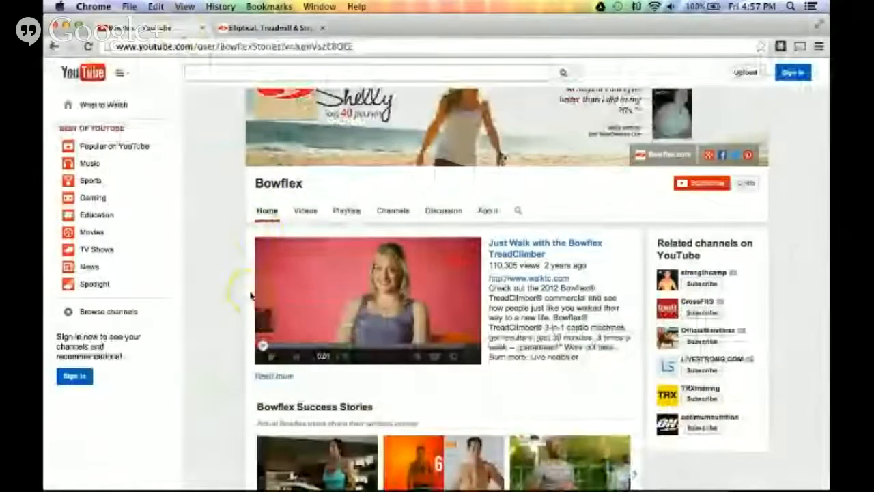
scroll(250, 296, "up", 1)
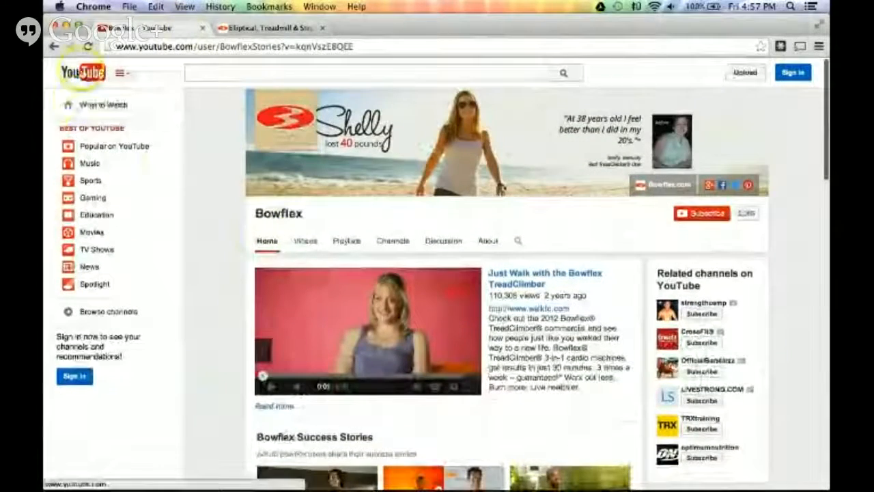
left_click(82, 74)
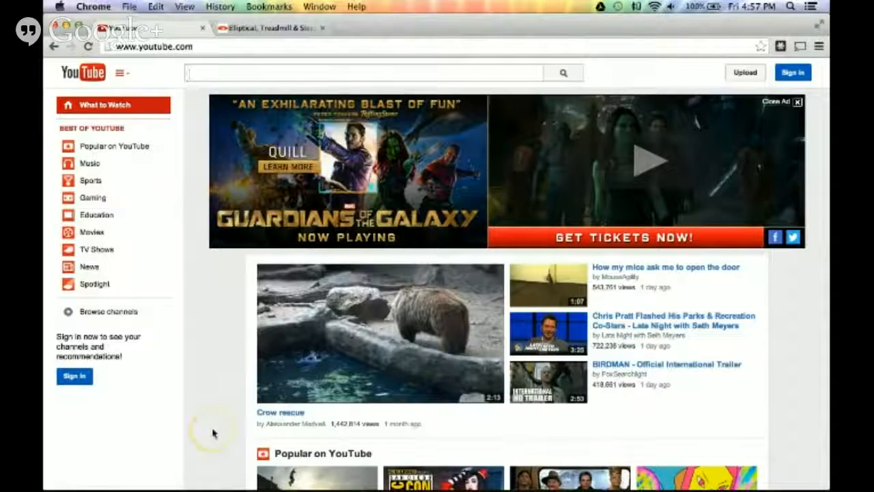
Open "Barefoot Skiing behind Airplane in 4K - Insane!" from the homepage's Sports section and pause the ad playing before it
scroll(213, 433, "down", 5)
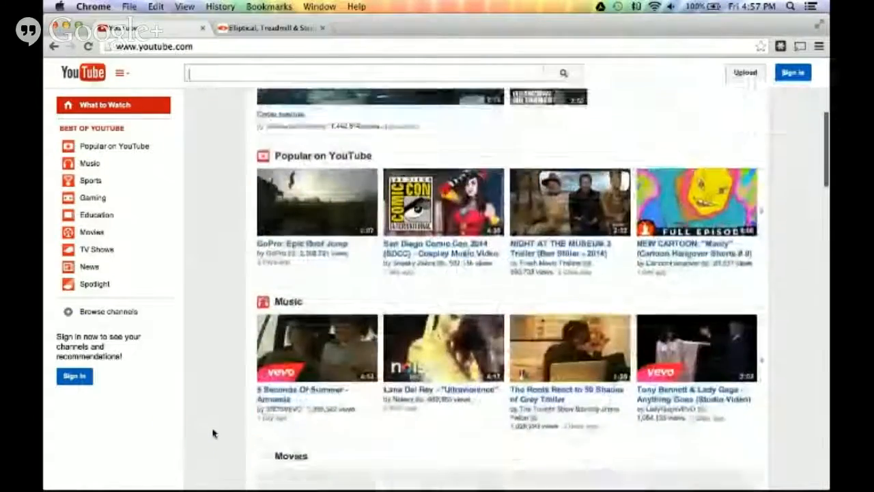
scroll(213, 433, "down", 5)
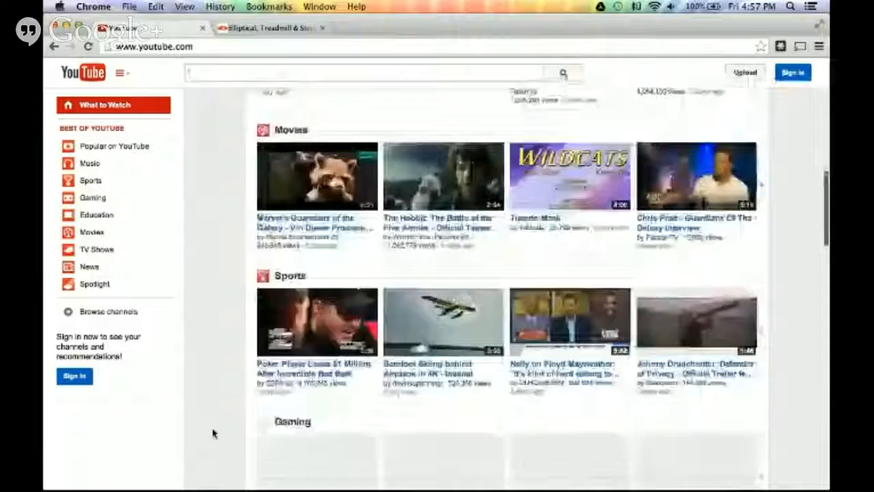
scroll(213, 433, "down", 1)
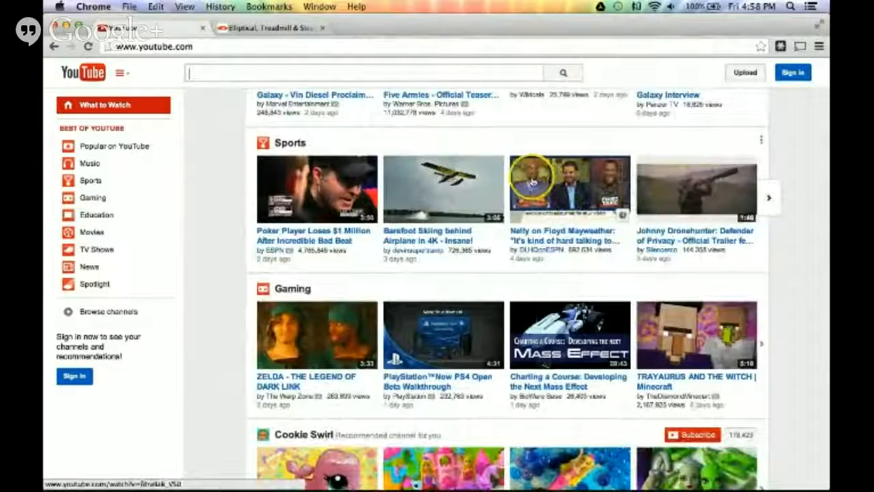
left_click(426, 197)
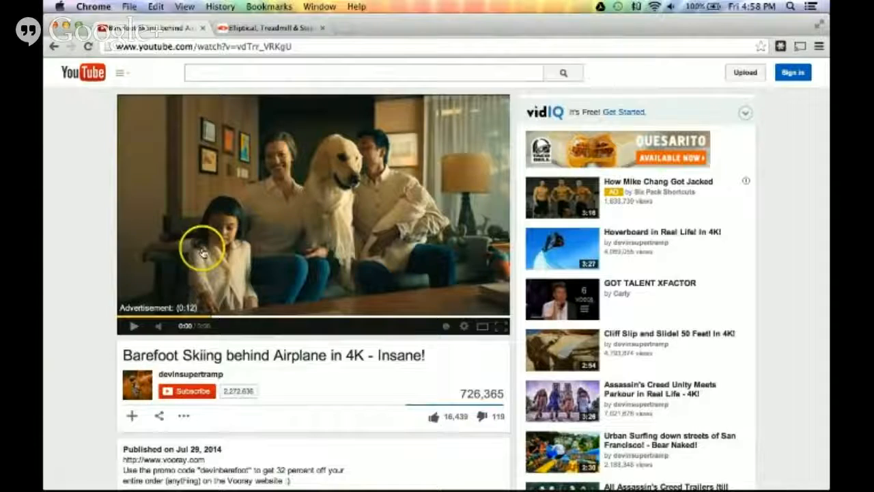
left_click(131, 326)
Open the Taco Bell store locator through the in-stream ad and compare it with the ad on the video page
left_click(302, 227)
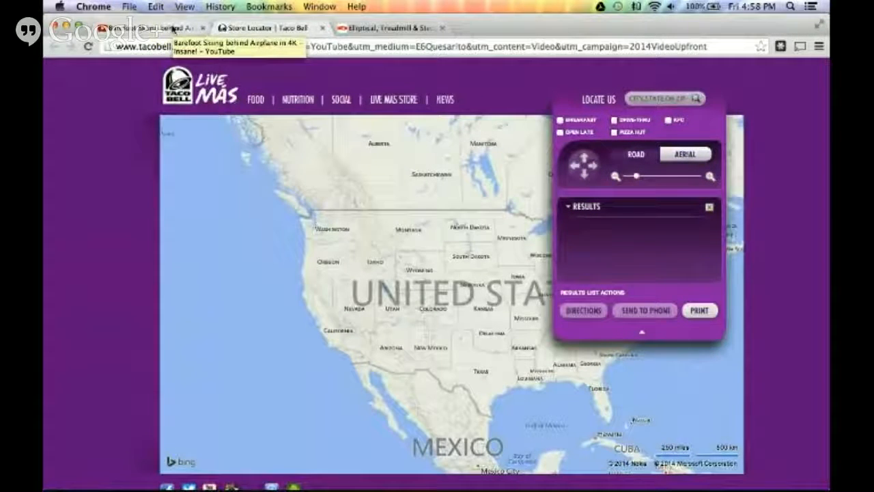
left_click(173, 28)
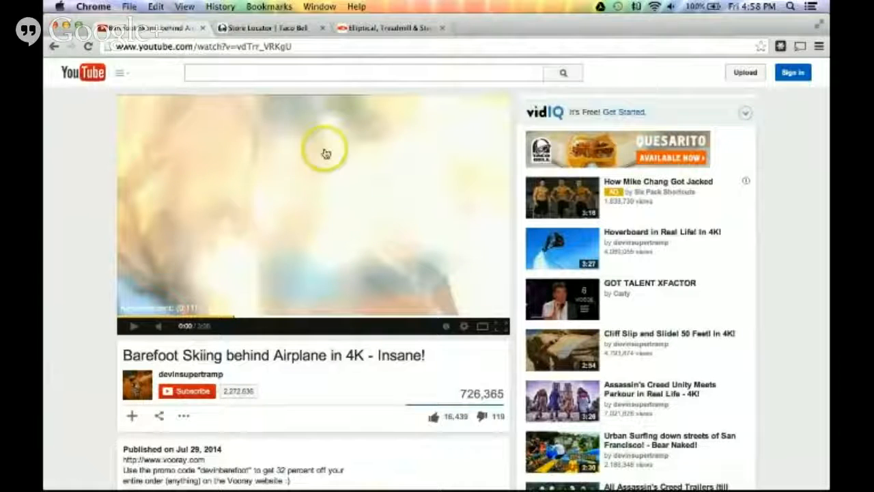
left_click(250, 28)
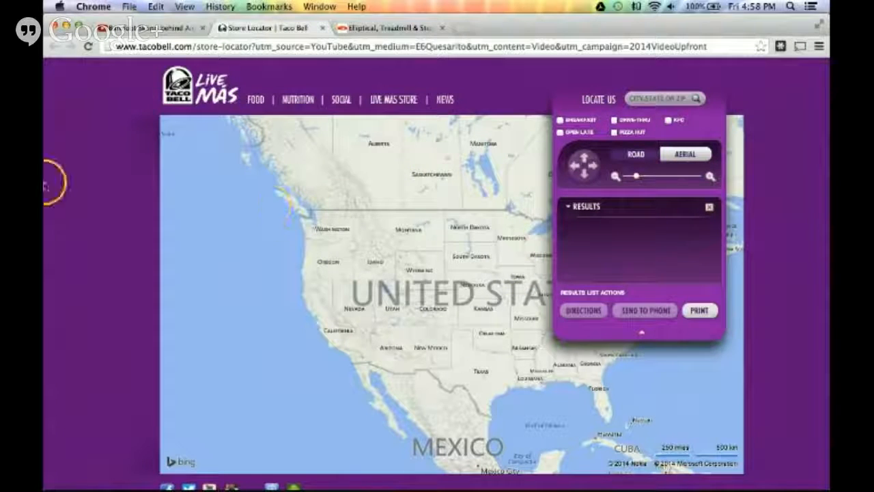
Reopen the Taco Bell store locator through the paused in-stream ad and return to the barefoot skiing video page
left_click(322, 29)
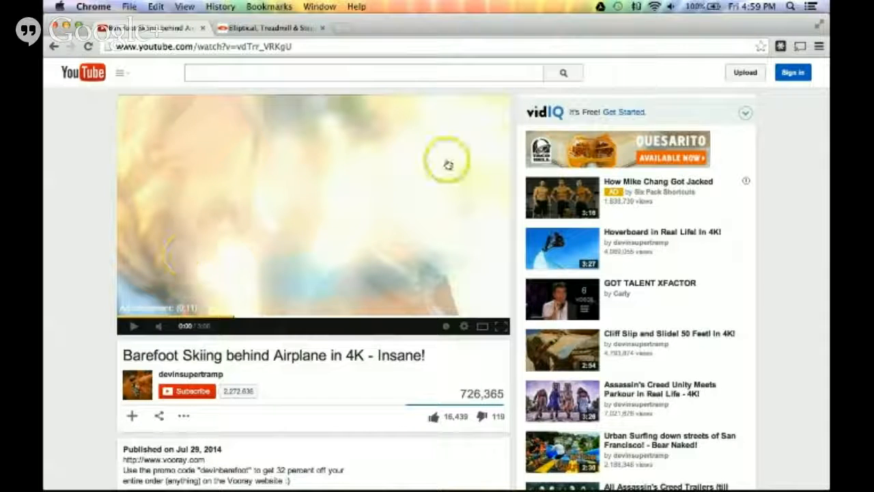
left_click(333, 245)
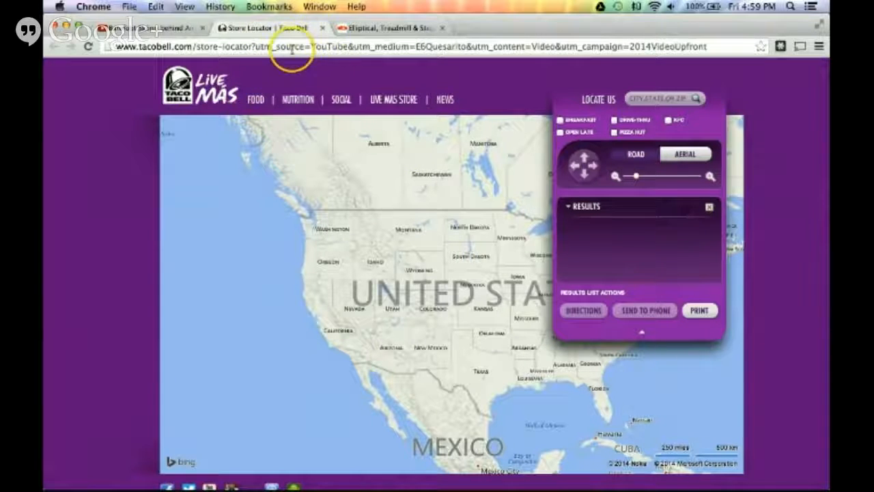
left_click(323, 28)
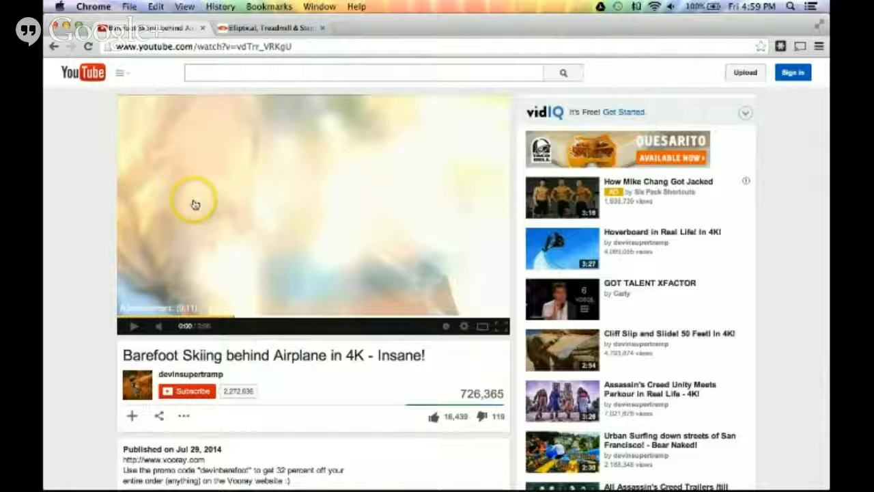
left_click(58, 303)
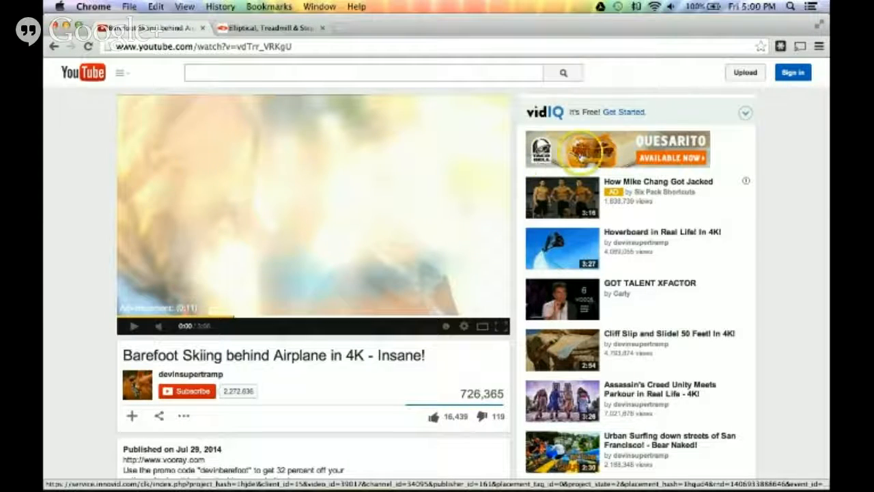
Open the Taco Bell store locator through the Quesarito banner beside the video, and close both that tab and the elliptical and treadmill tab
left_click(615, 159)
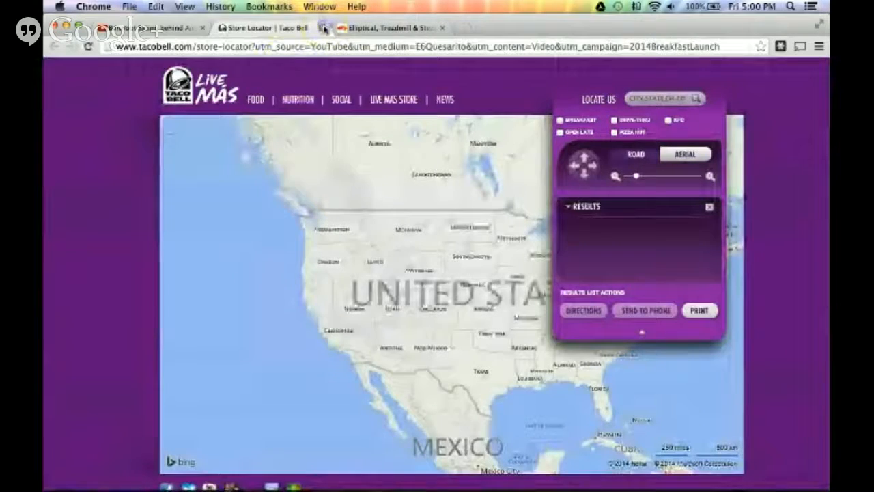
left_click(322, 28)
left_click(322, 28)
left_click(71, 246)
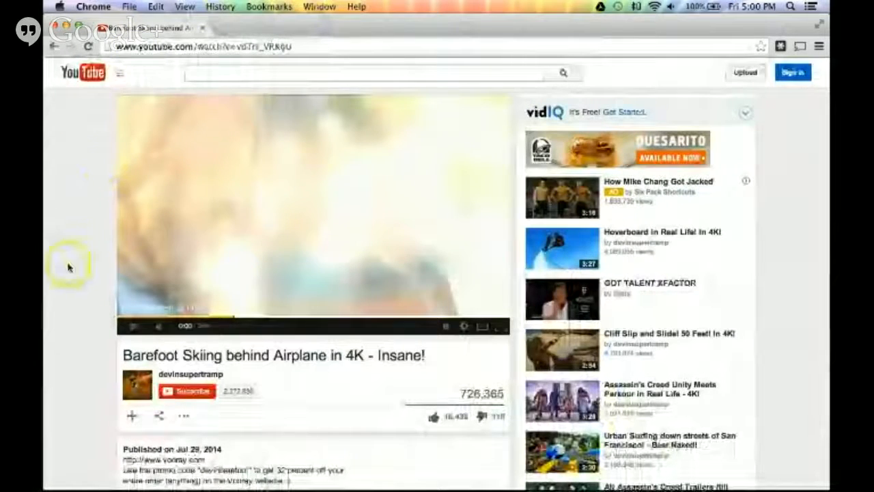
left_click(99, 218)
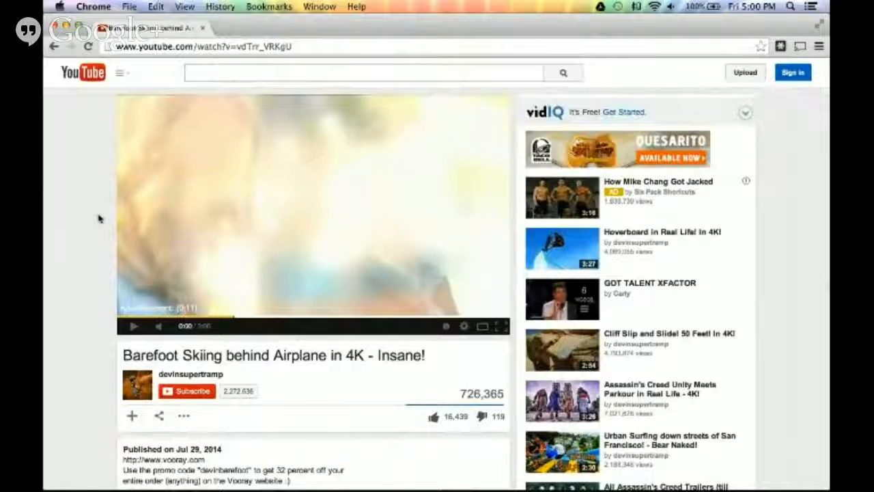
Go to the YouTube homepage, open its Advertise page and look through the overview
left_click(80, 74)
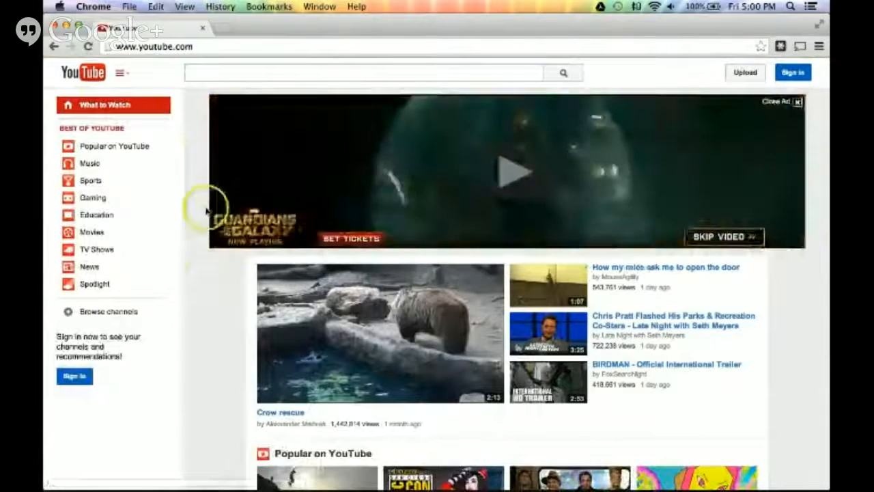
scroll(207, 211, "down", 20)
scroll(207, 211, "down", 10)
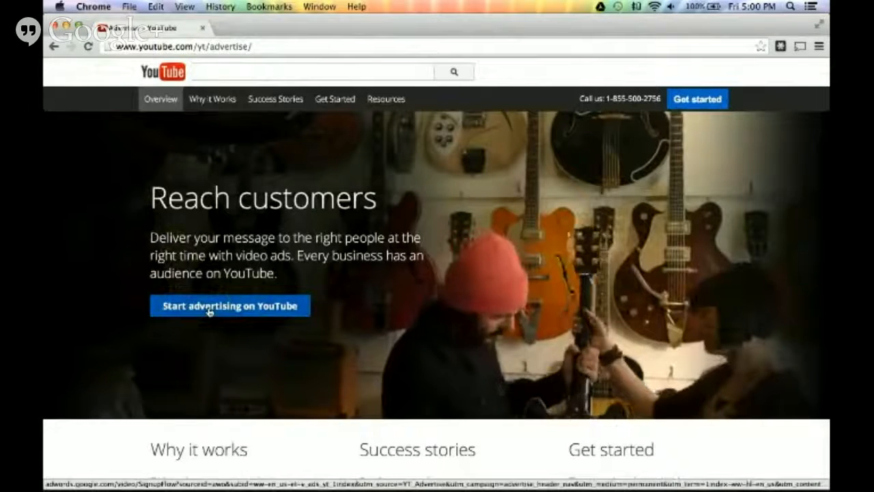
scroll(492, 327, "down", 2)
scroll(491, 327, "down", 4)
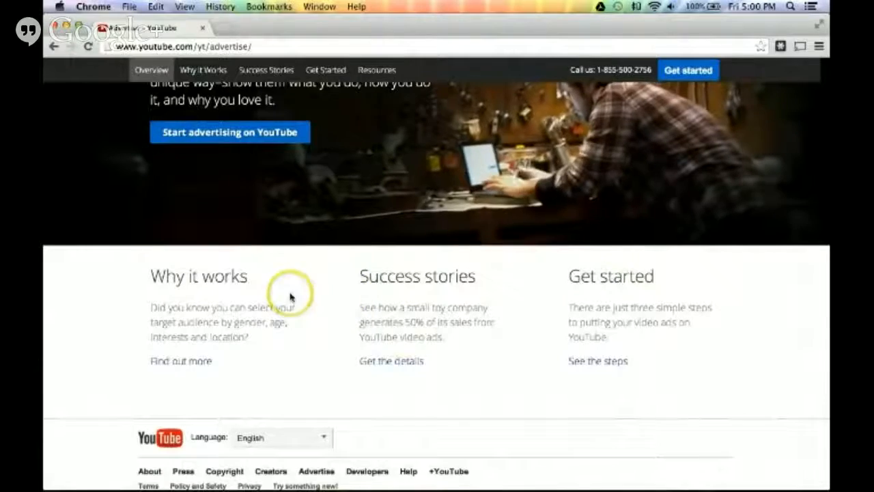
Start the YouTube advertising sign-up to open the first AdWords video campaign
scroll(290, 296, "up", 5)
left_click(242, 308)
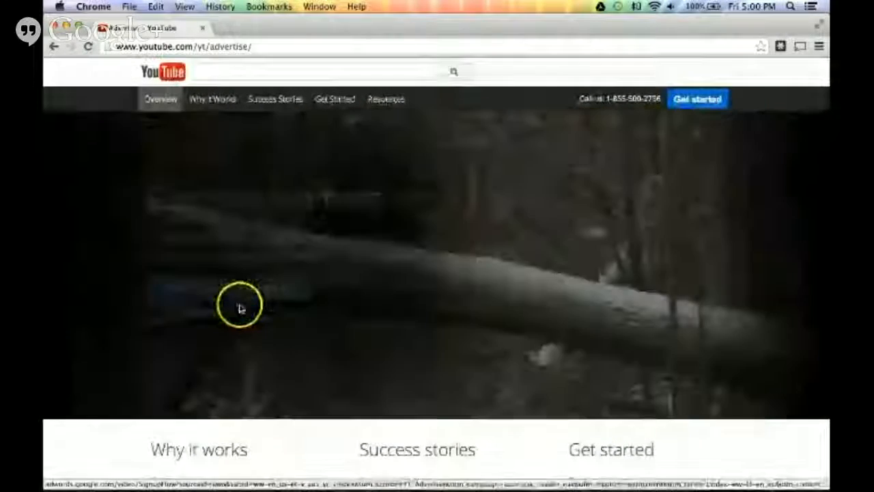
left_click(240, 296)
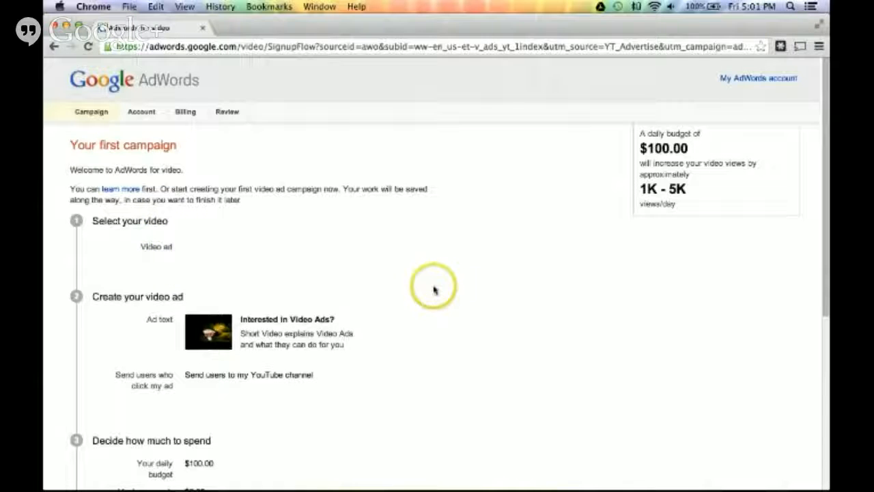
Reselect the campaign's ad video by pasting its title or URL, and preview the ad for internet browsing and YouTube search
left_click(118, 324)
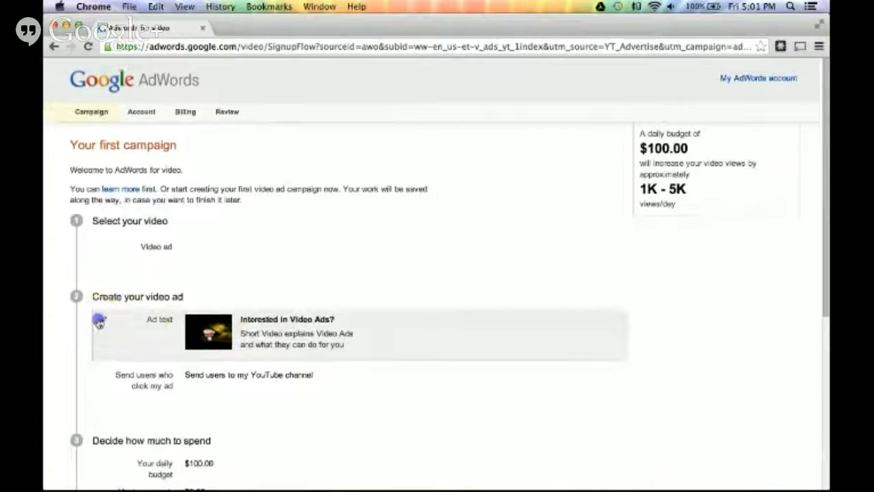
scroll(213, 262, "up", 5)
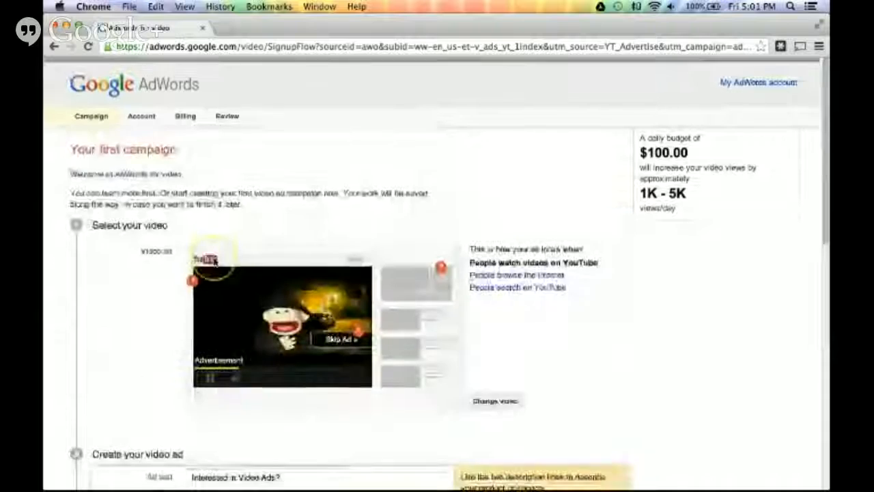
left_click(496, 397)
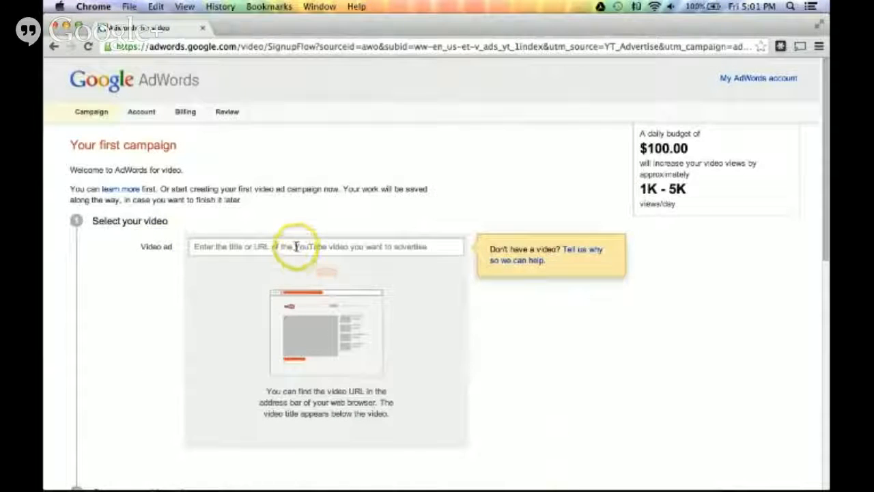
left_click(295, 247)
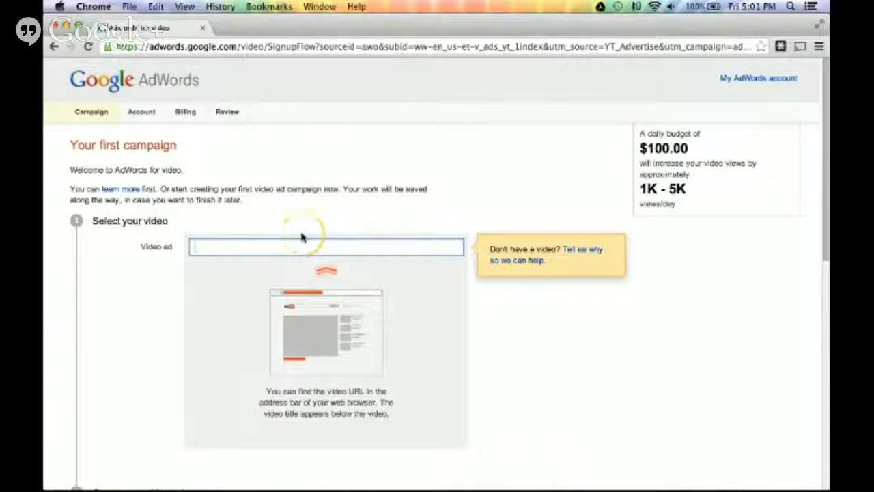
key("super+v")
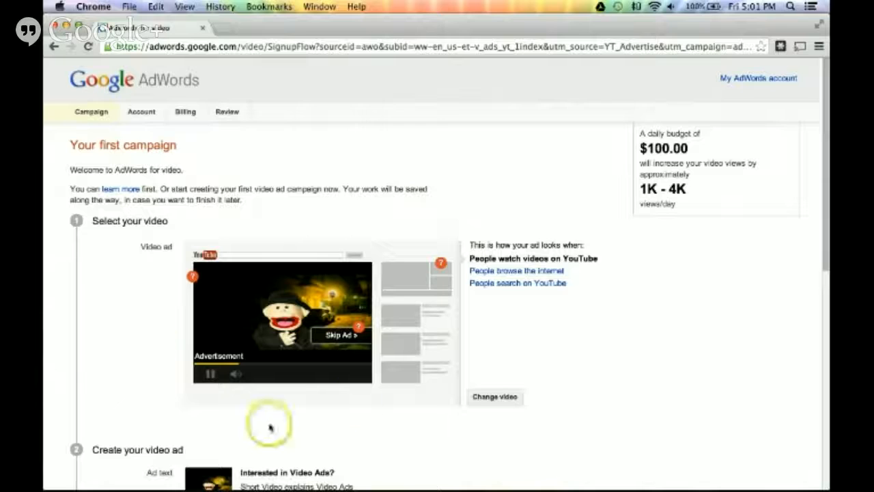
left_click(519, 271)
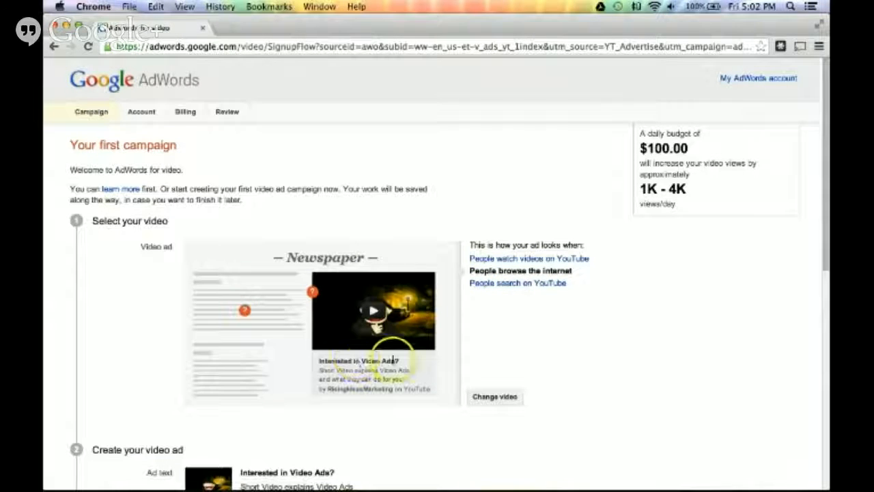
left_click(499, 284)
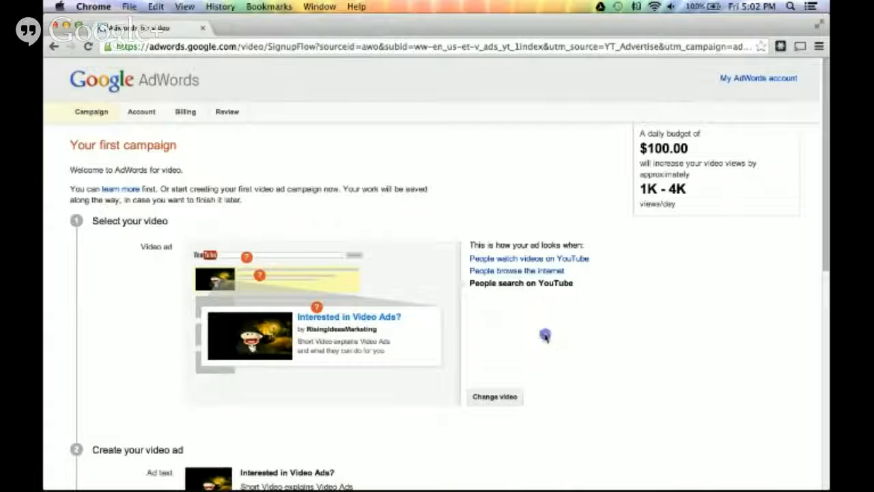
Open the ad text for editing and choose the third thumbnail for the video ad
scroll(559, 374, "down", 5)
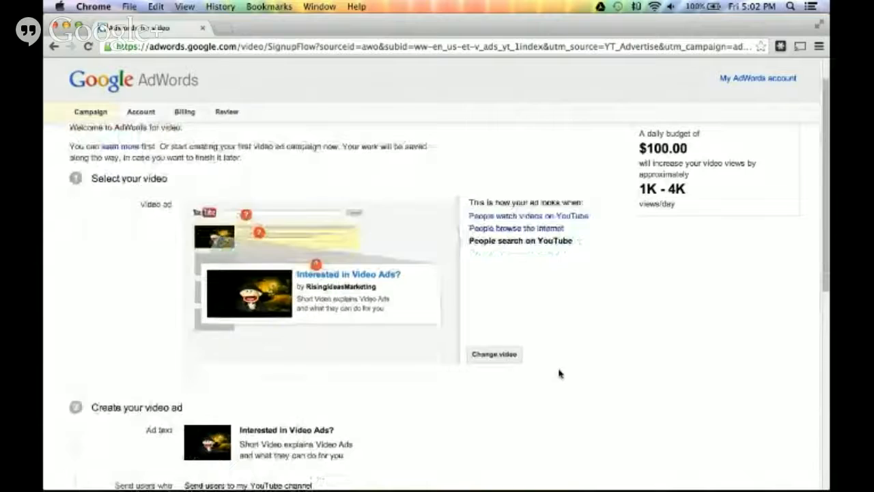
left_click(327, 314)
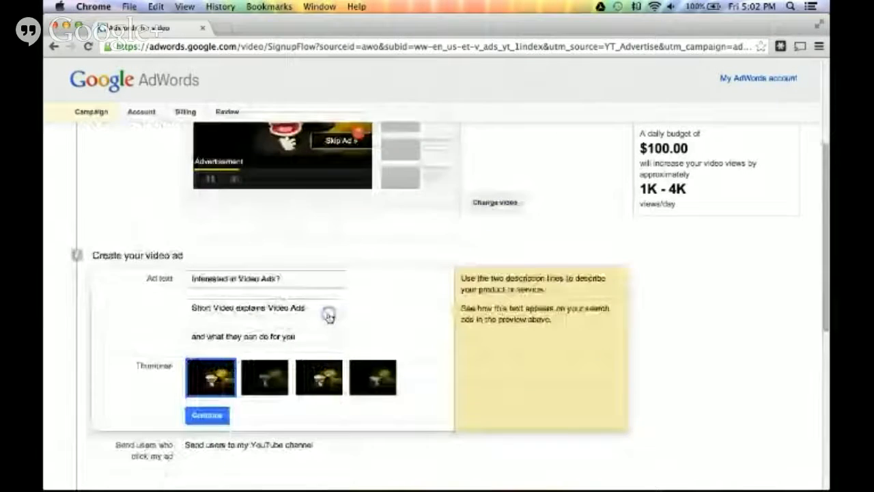
scroll(108, 177, "up", 3)
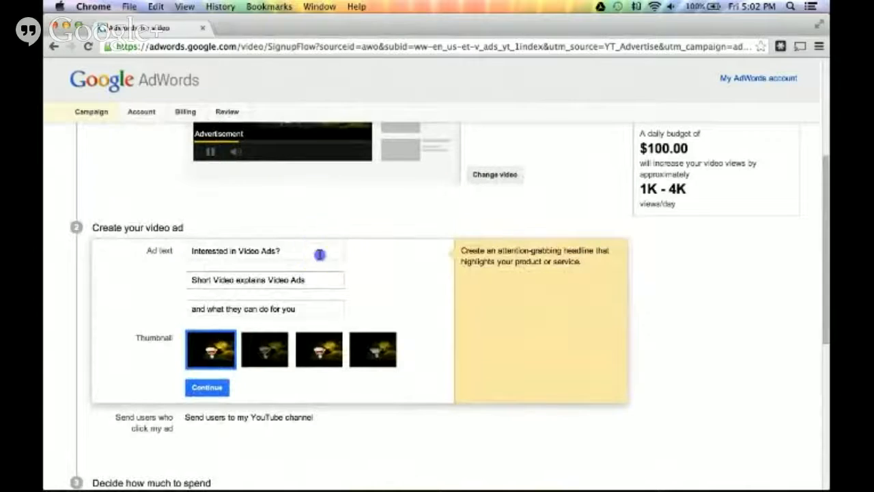
left_click_drag(320, 251, 176, 255)
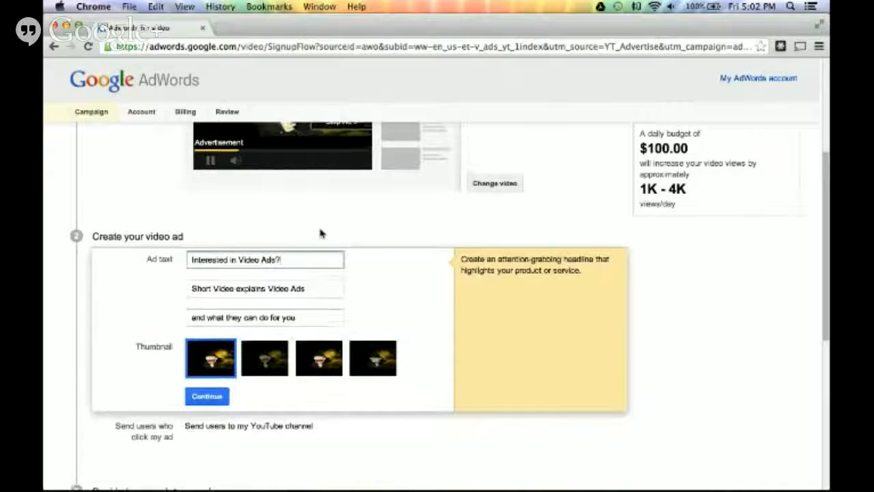
left_click(318, 256)
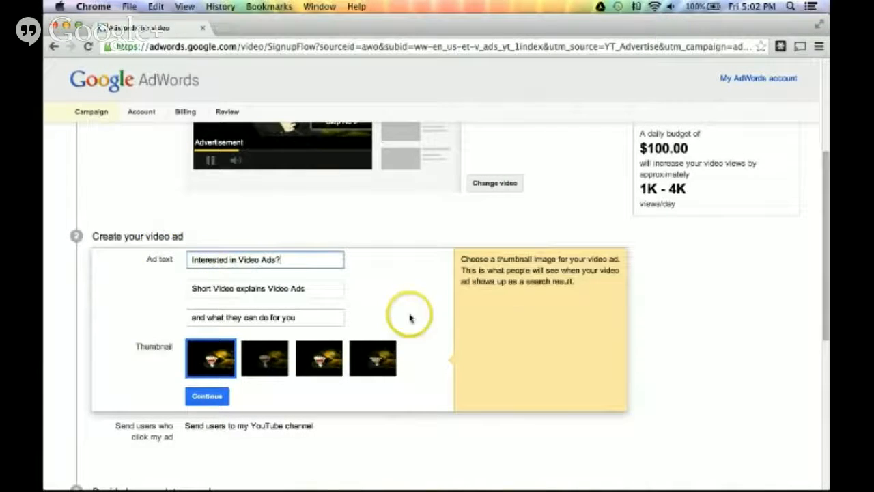
left_click(319, 358)
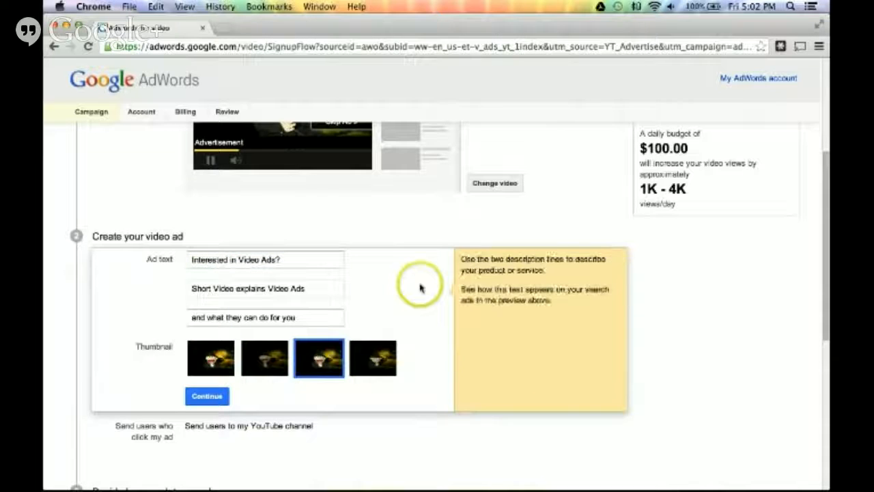
Compare the ad previews for watching videos on YouTube, browsing the internet and searching on YouTube
scroll(420, 287, "up", 5)
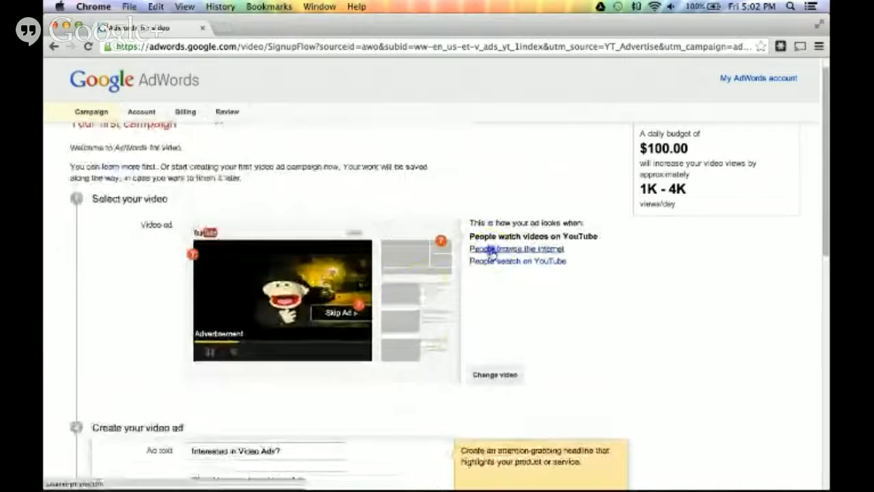
left_click(492, 249)
left_click(497, 263)
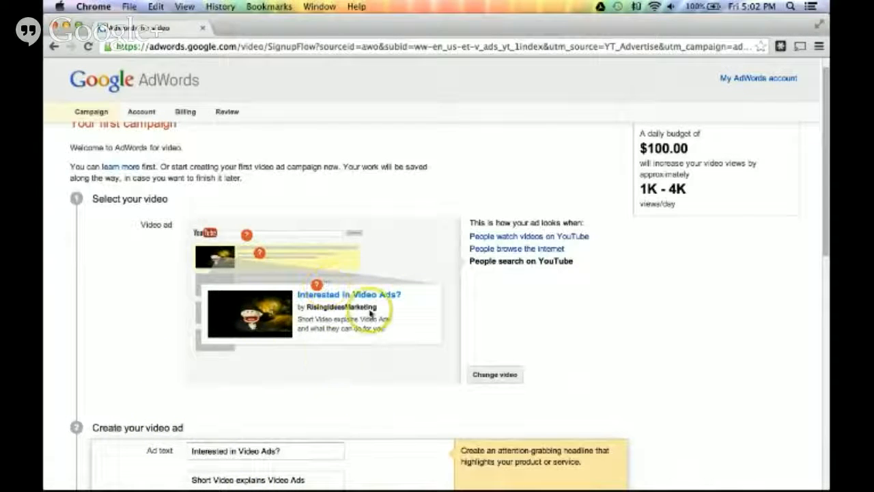
left_click(478, 236)
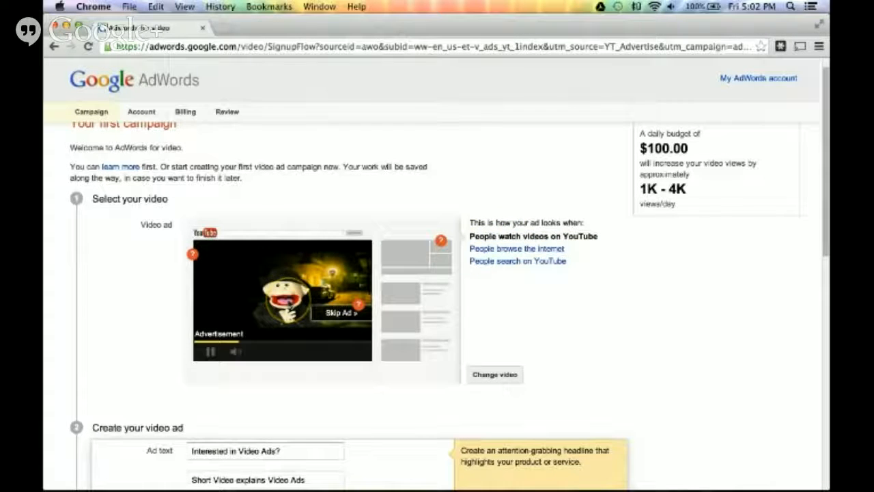
left_click(535, 261)
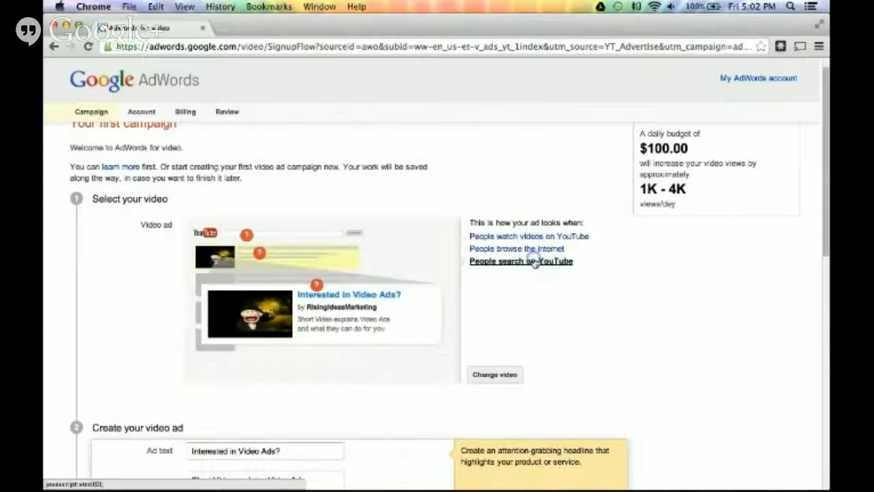
left_click(529, 249)
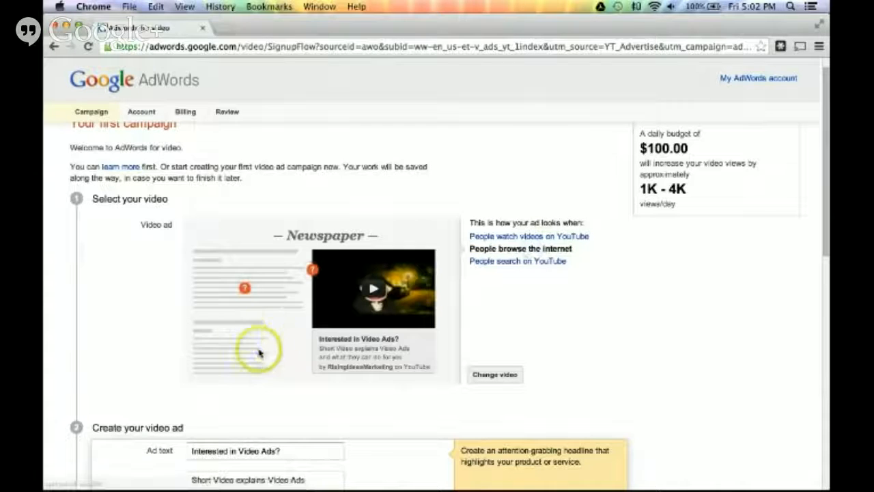
left_click(481, 262)
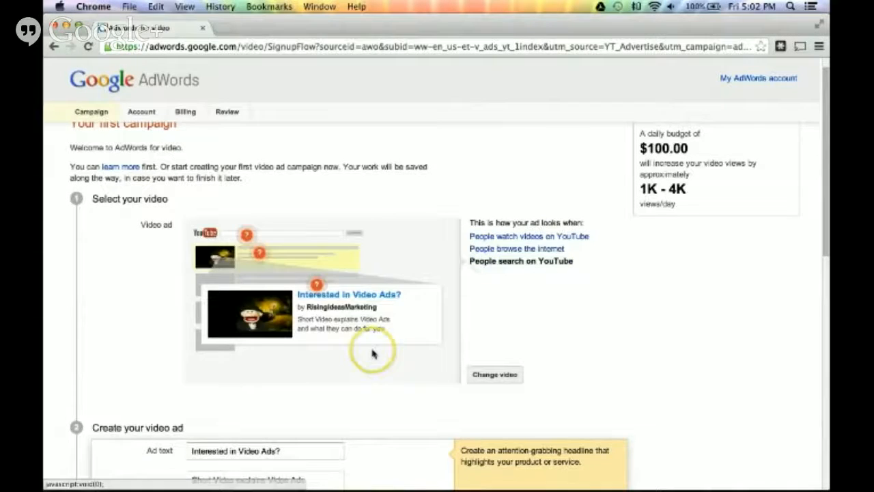
Check the two description lines and save the video ad's text and thumbnail
scroll(372, 353, "down", 2)
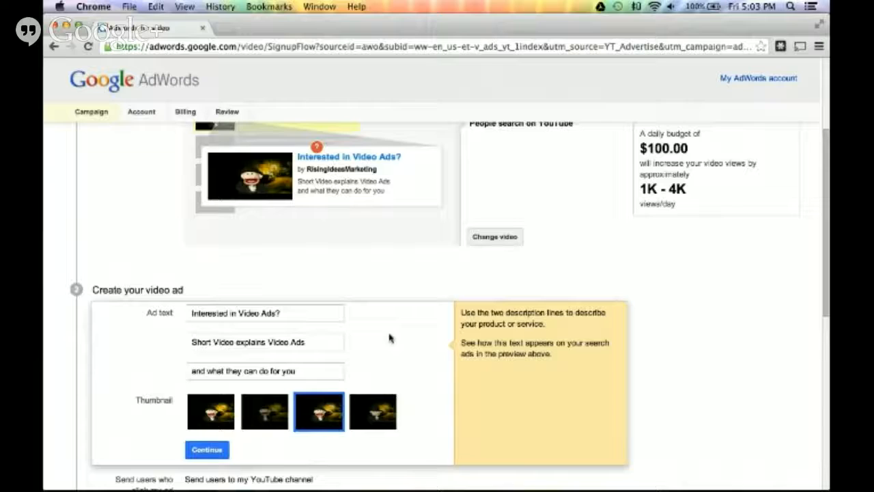
scroll(390, 338, "down", 3)
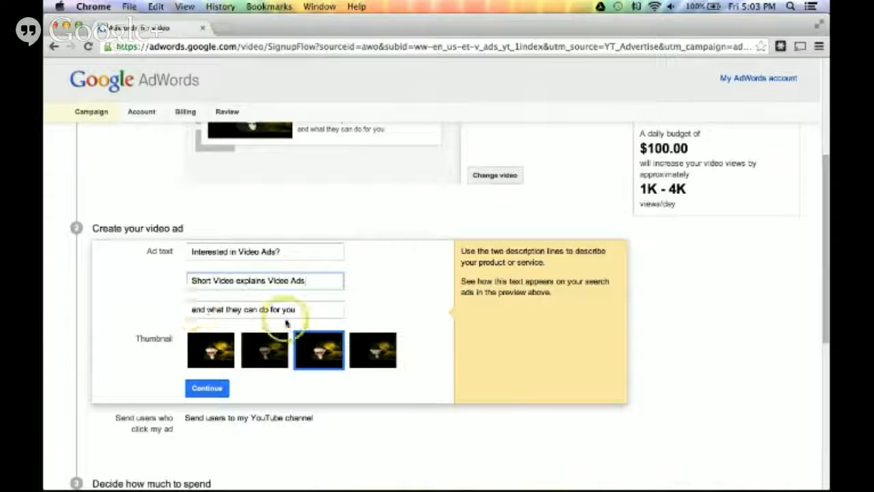
left_click(308, 311)
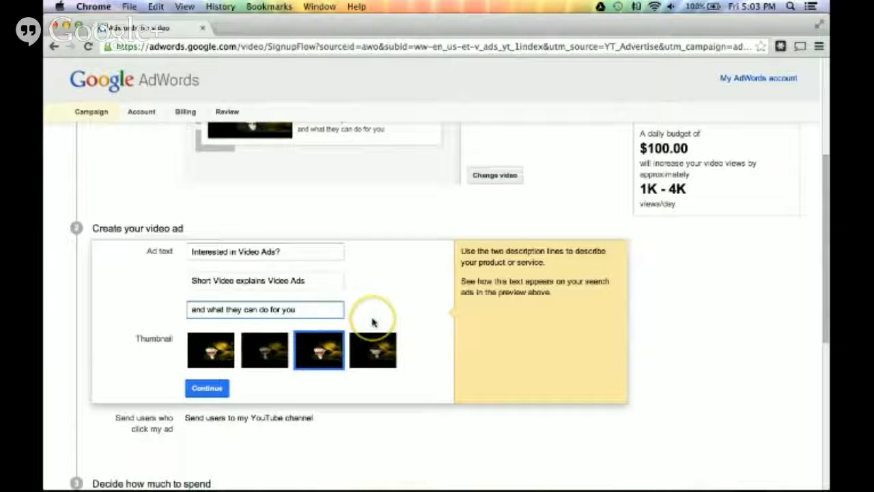
left_click(208, 389)
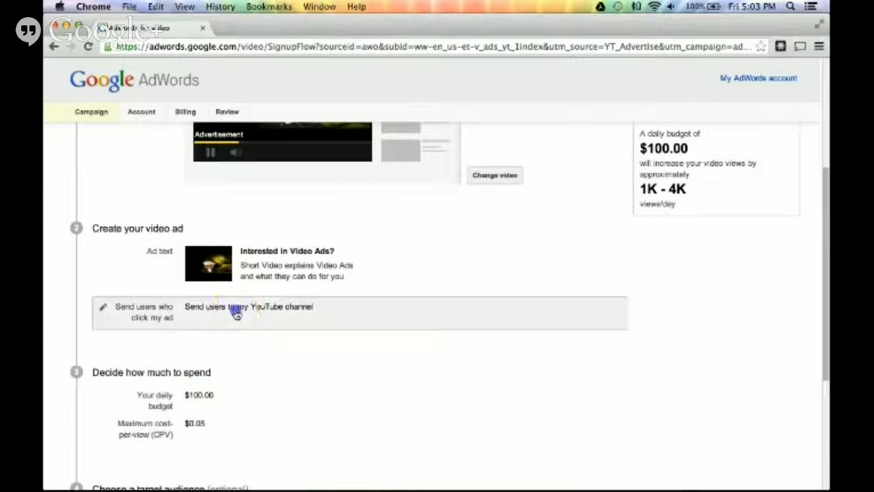
Try a website as the ad's click destination, and confirm sending users who click the ad to the YouTube channel instead
left_click(236, 314)
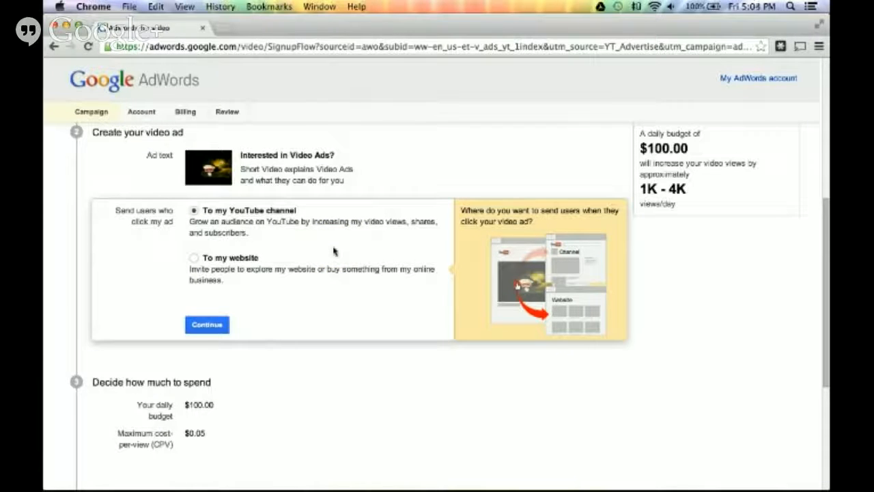
left_click(194, 258)
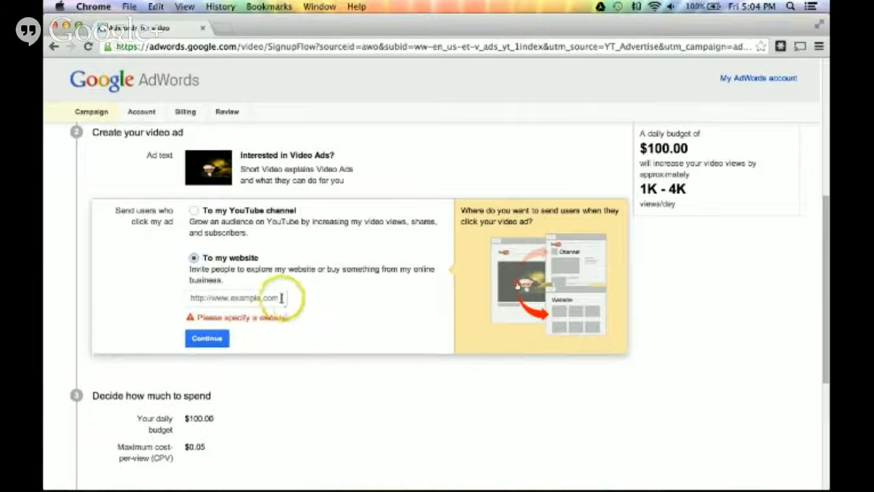
left_click(333, 312)
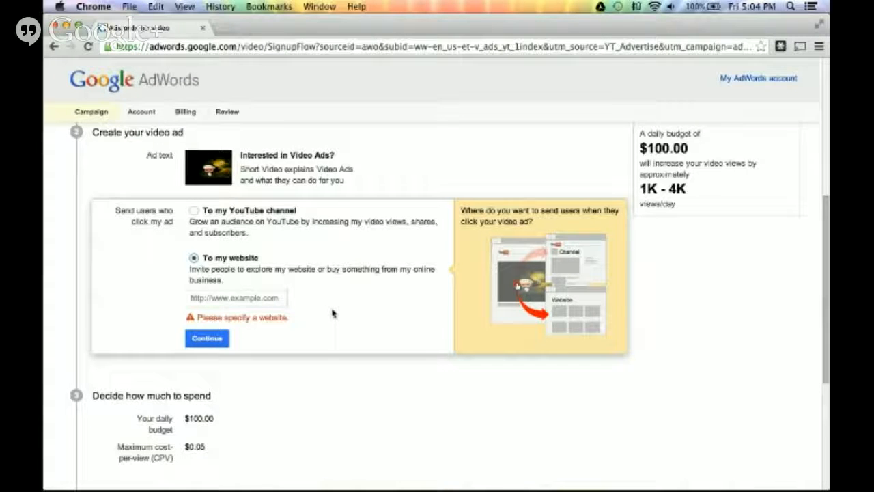
left_click(244, 297)
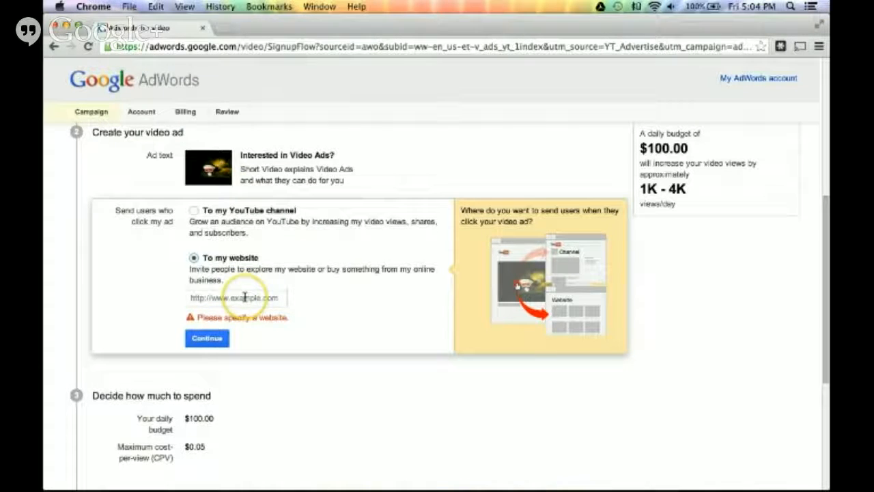
left_click(244, 299)
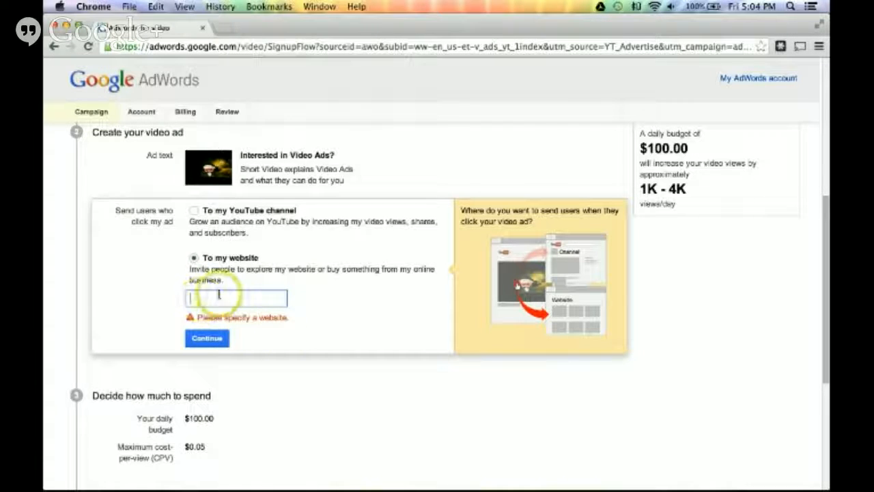
left_click(195, 211)
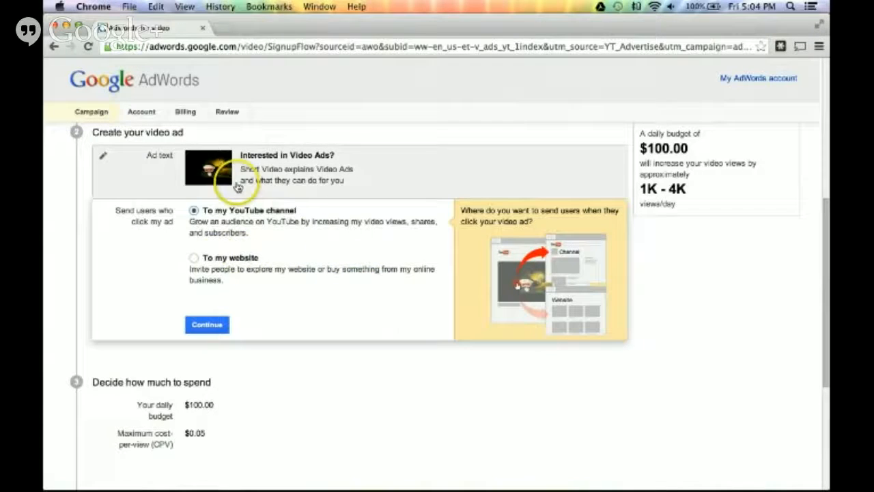
left_click(210, 330)
Try the recommended $10.00 daily budget in the spending settings, and reselect the custom daily budget of $100
left_click(211, 304)
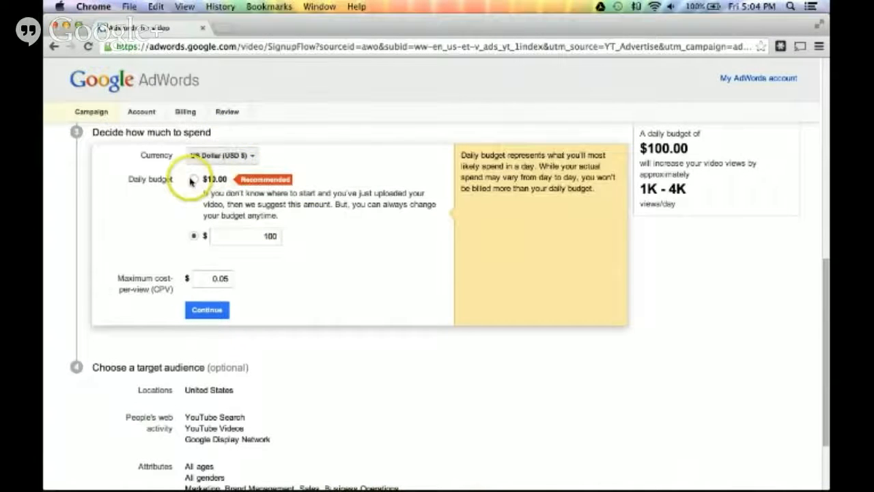
left_click(193, 180)
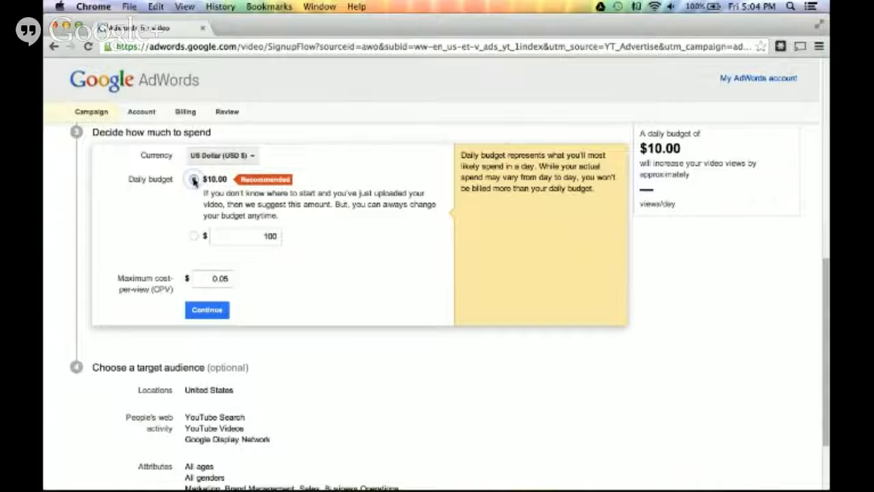
left_click(193, 236)
left_click(724, 198)
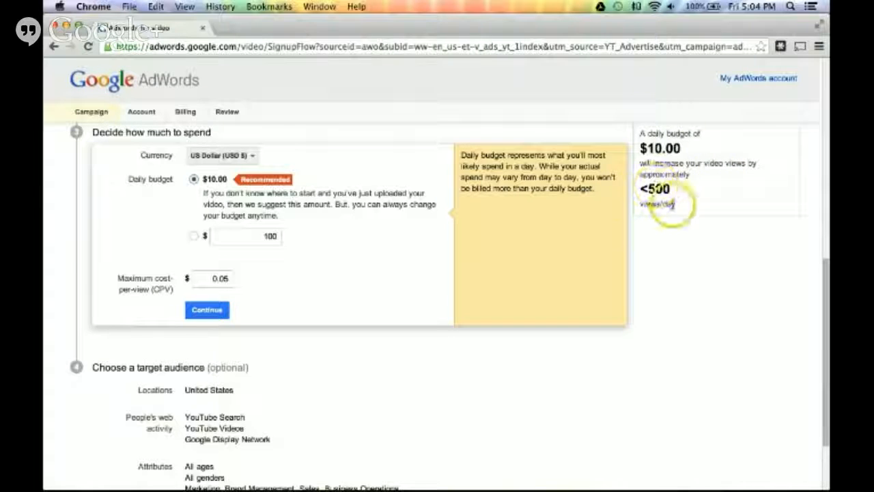
left_click(193, 237)
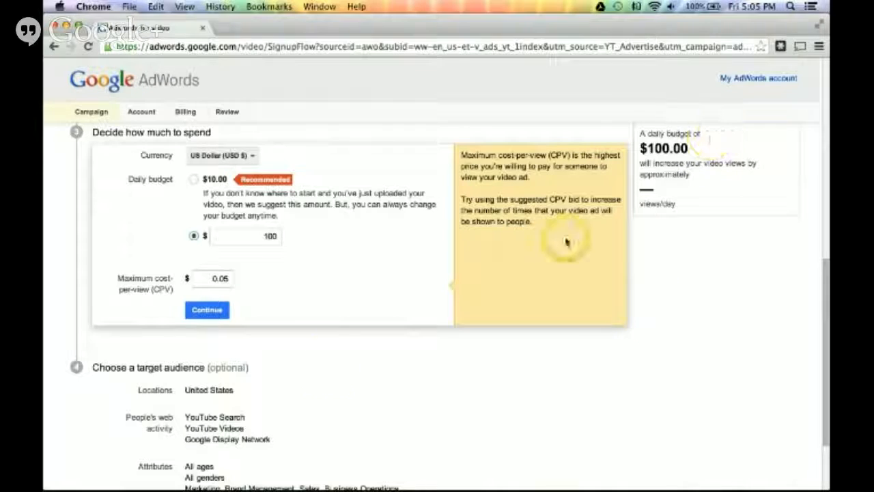
Set the campaign's maximum cost-per-view to $0.15
left_click(213, 278)
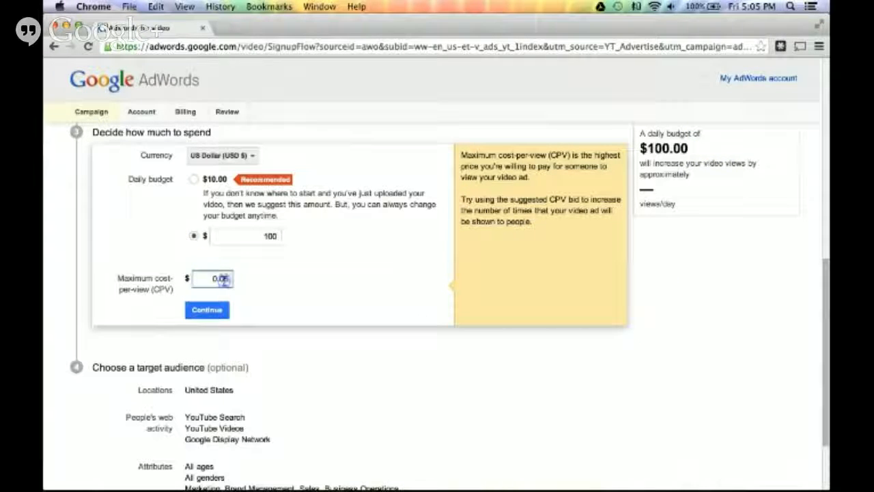
left_click(273, 289)
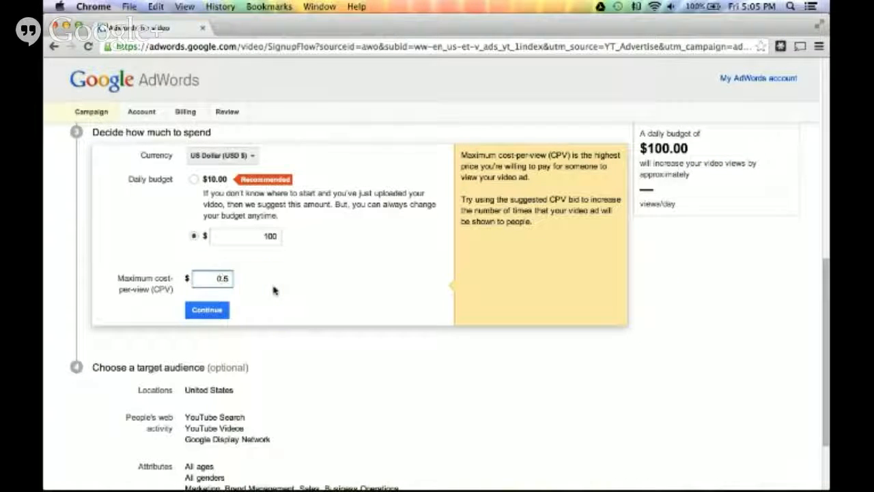
left_click(318, 266)
left_click(248, 274)
left_click(209, 307)
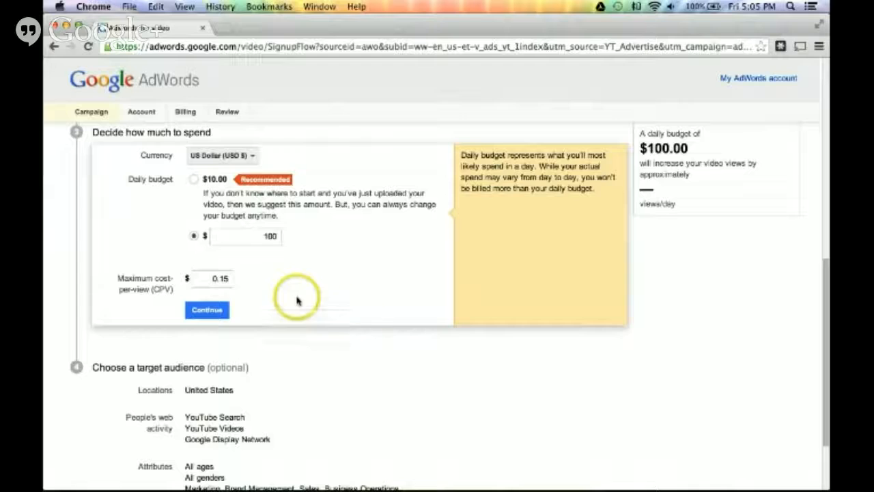
Set the maximum cost-per-view to $0.10 and confirm the spending settings
left_click(220, 285)
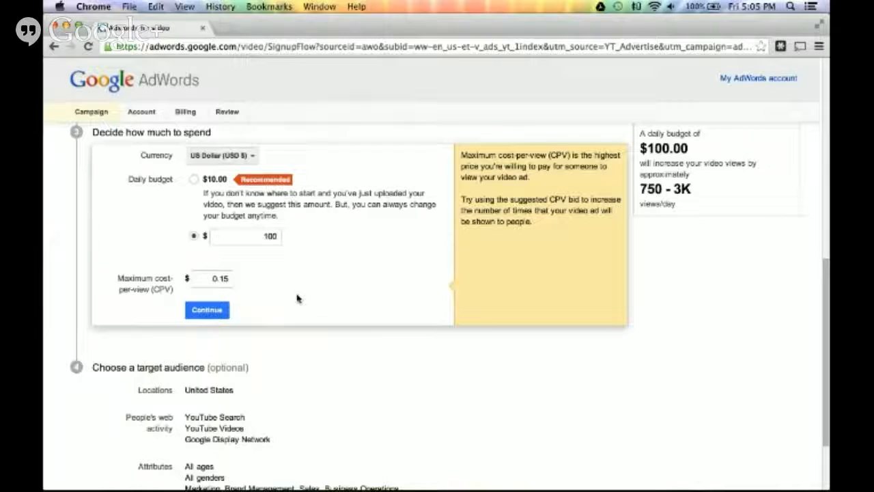
left_click(226, 282)
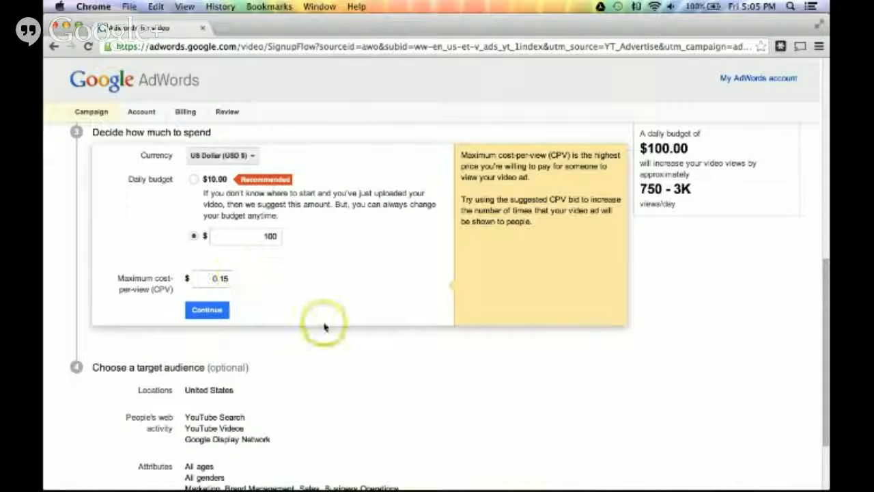
left_click(226, 278)
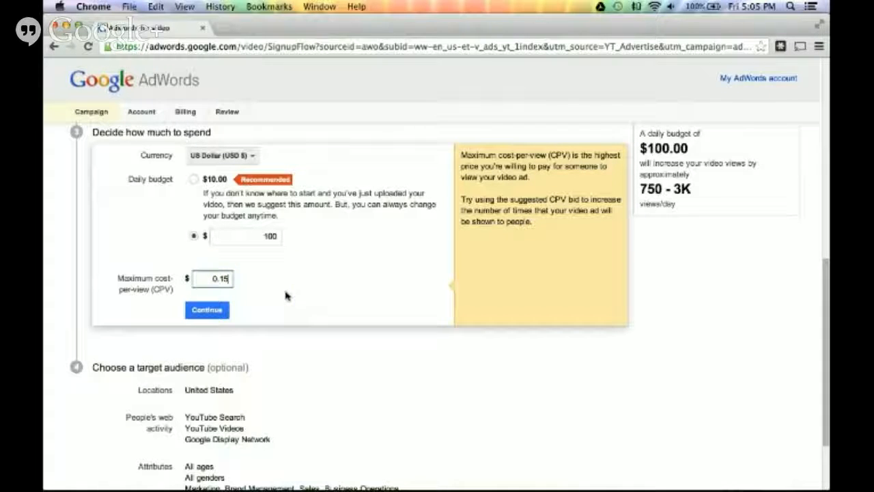
key("BackSpace")
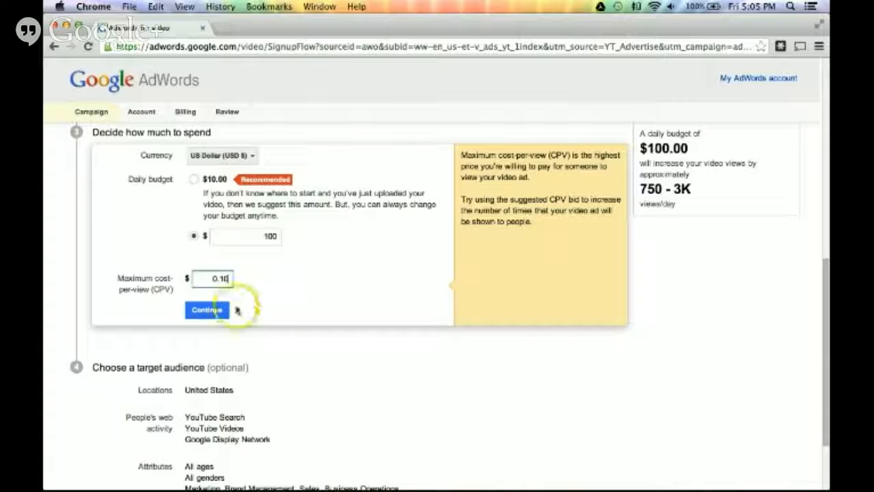
left_click(303, 291)
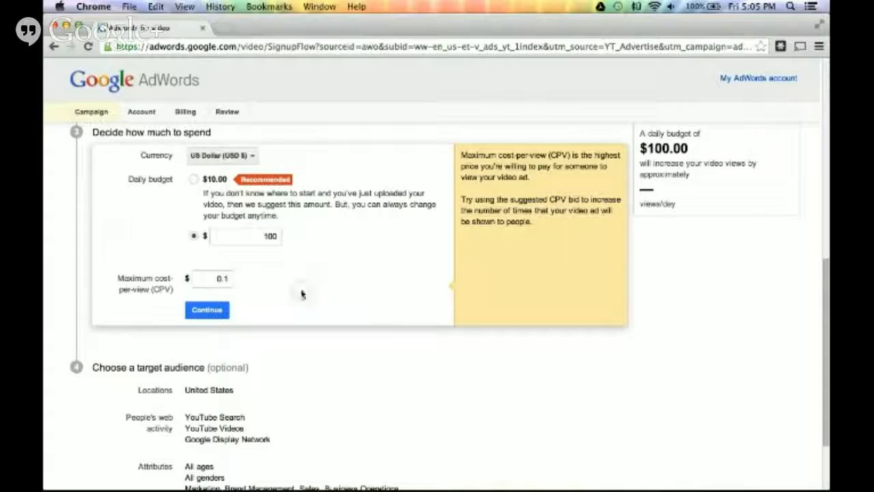
left_click(208, 309)
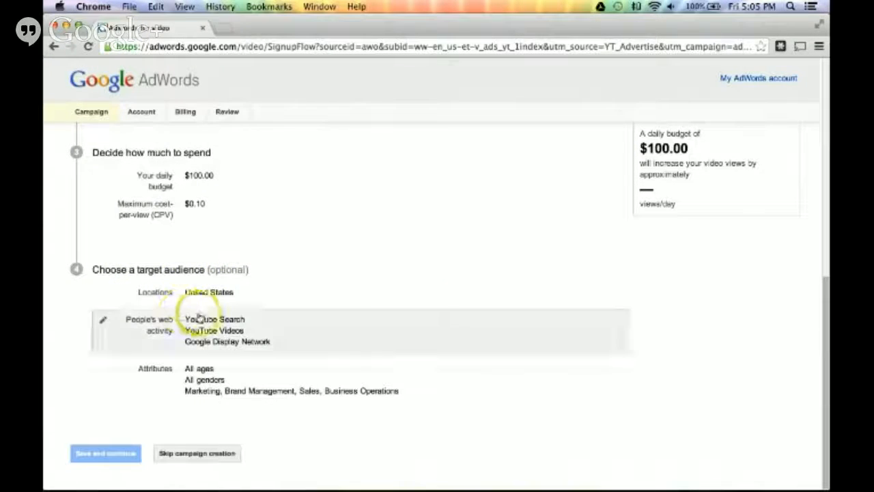
Target the United States and United Kingdom as the audience locations, and confirm the selection
mouse_move(137, 294)
left_click(104, 293)
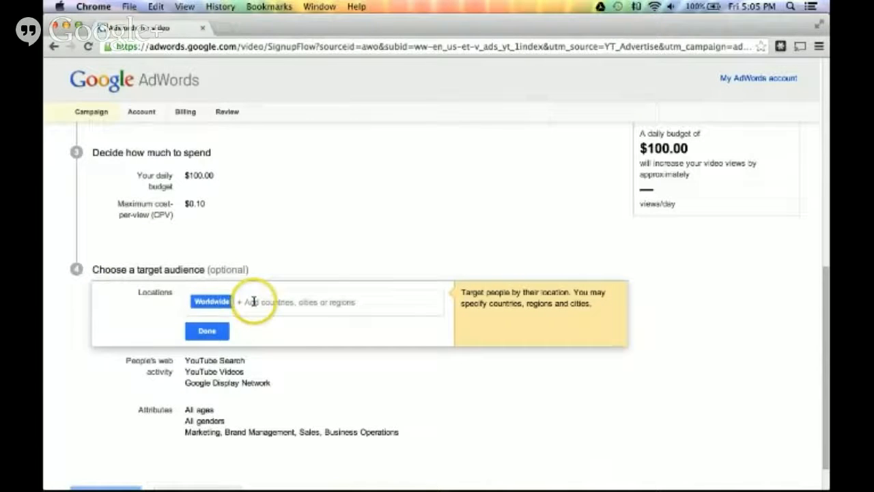
left_click(254, 302)
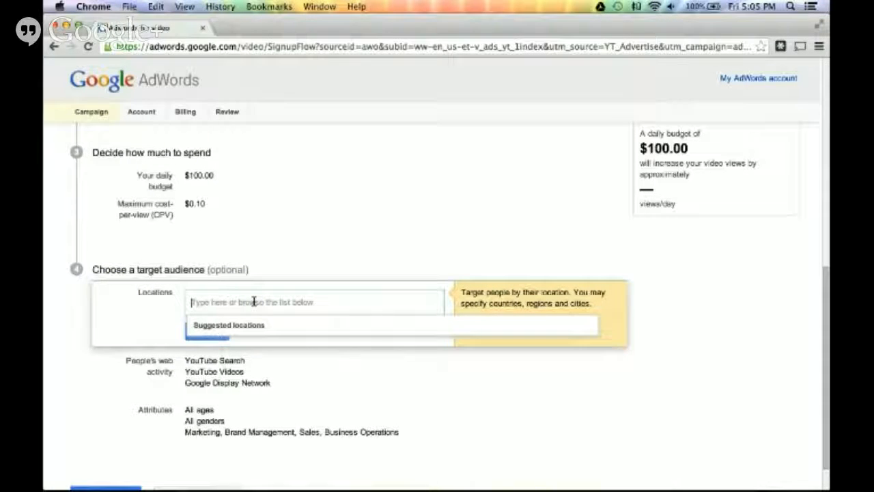
left_click(310, 250)
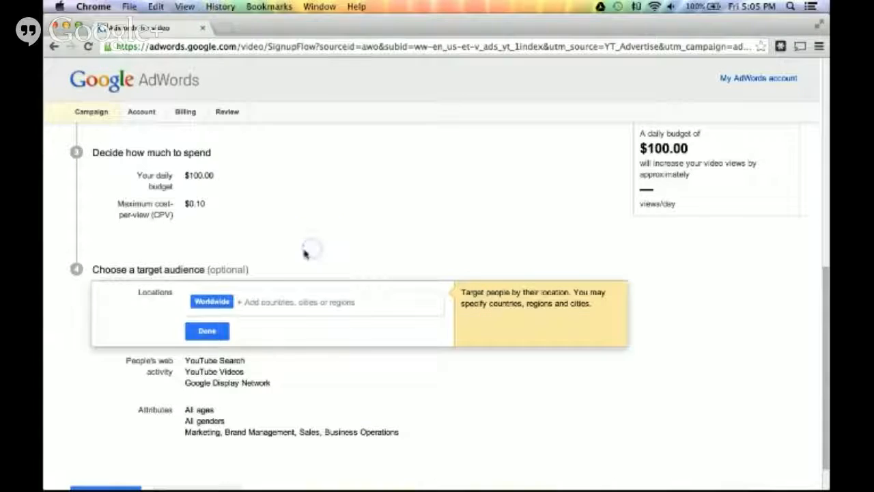
left_click(275, 297)
type("unite")
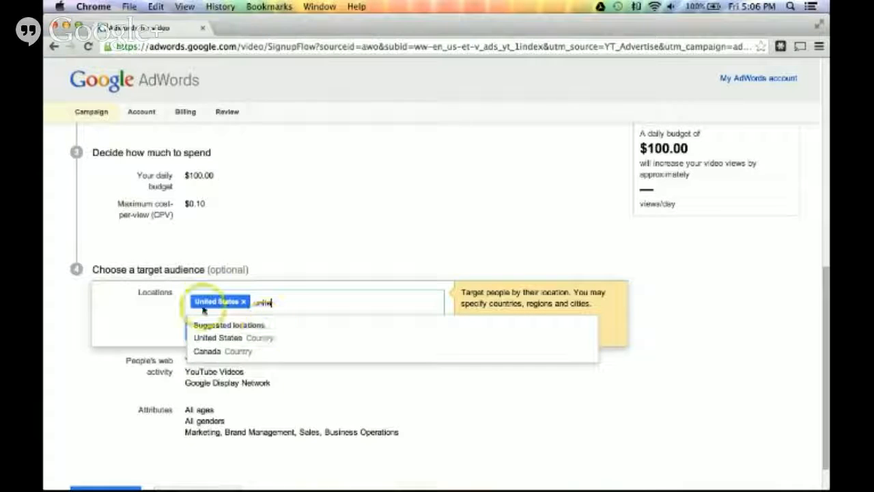
left_click(263, 334)
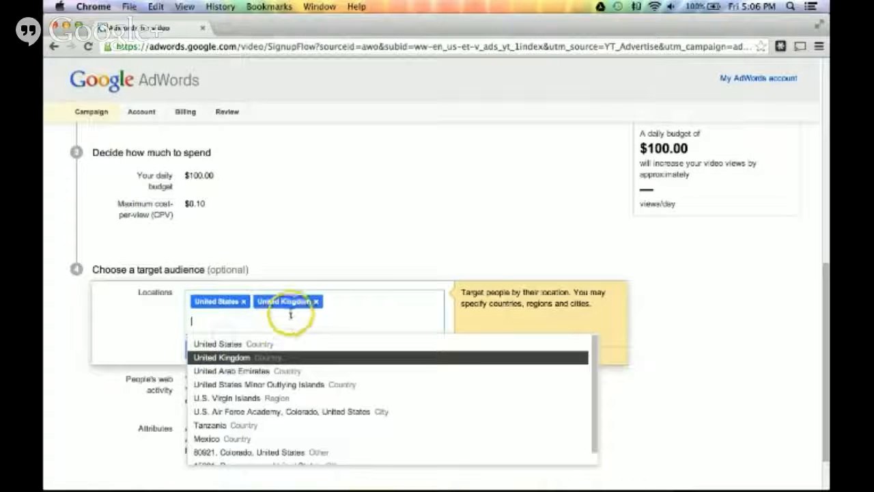
left_click(136, 334)
left_click(204, 350)
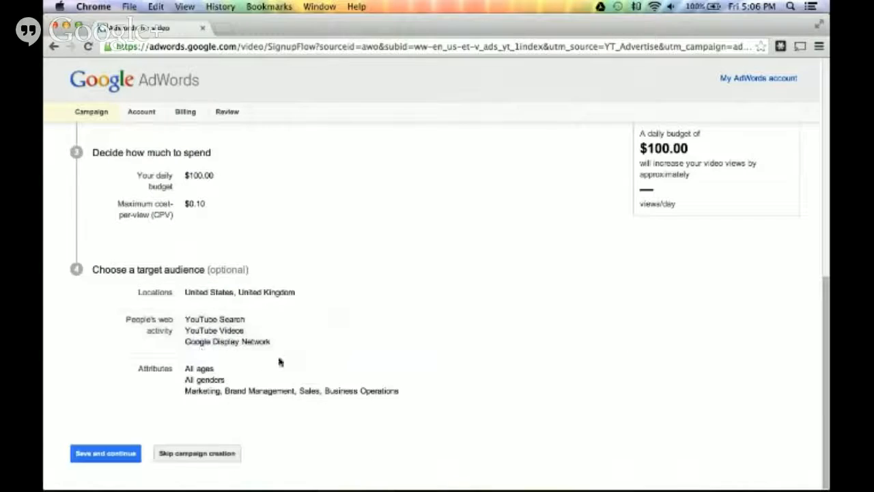
Try excluding people searching on YouTube from the targeted web activity, and confirm the selection with all three options enabled
left_click(272, 333)
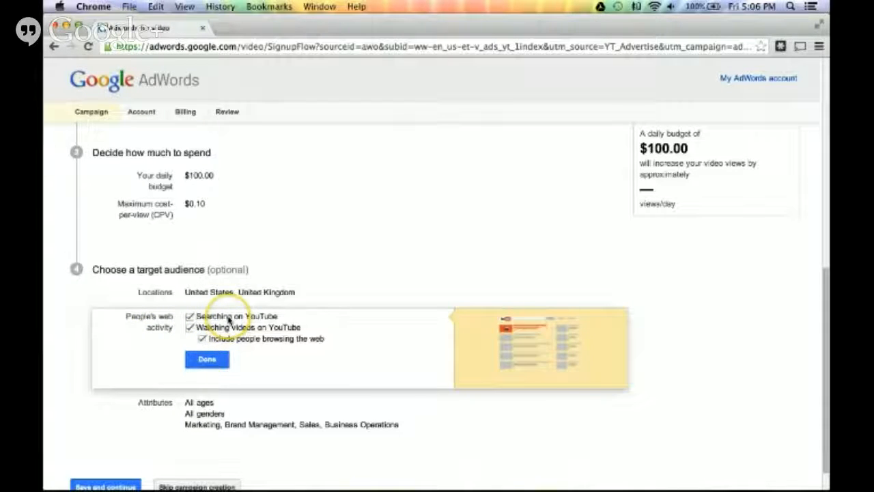
left_click(190, 317)
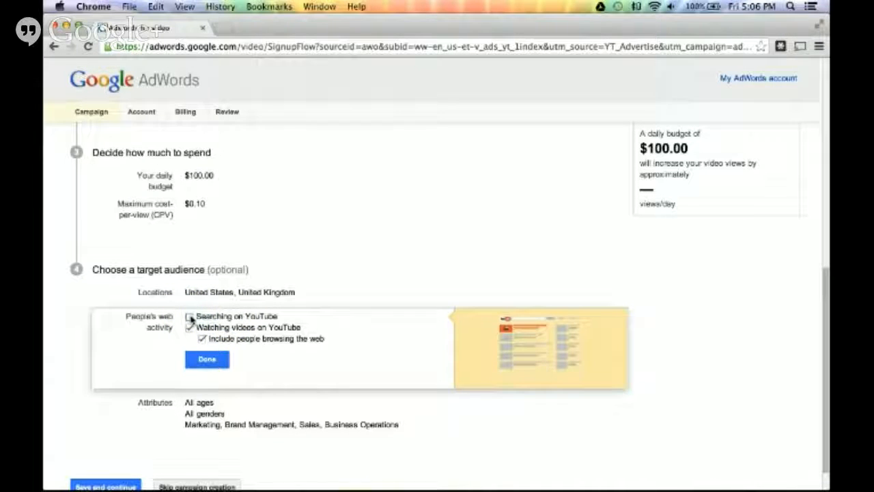
left_click(190, 317)
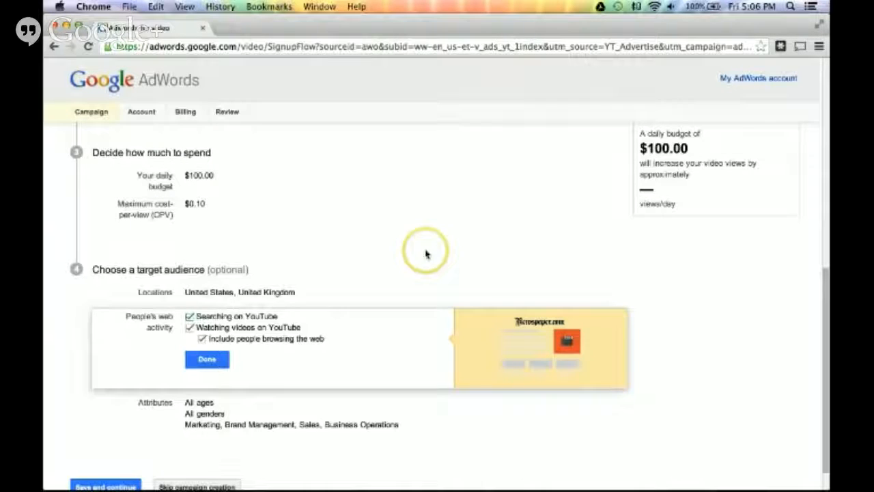
scroll(426, 254, "down", 1)
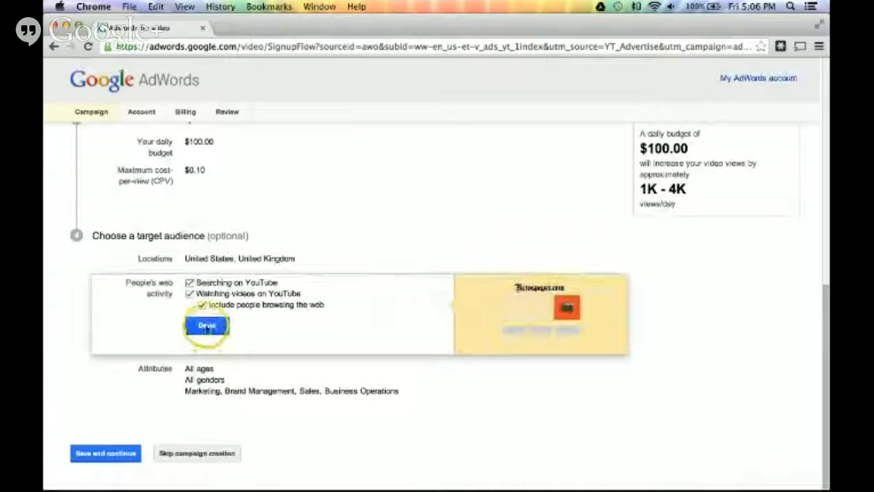
left_click(215, 328)
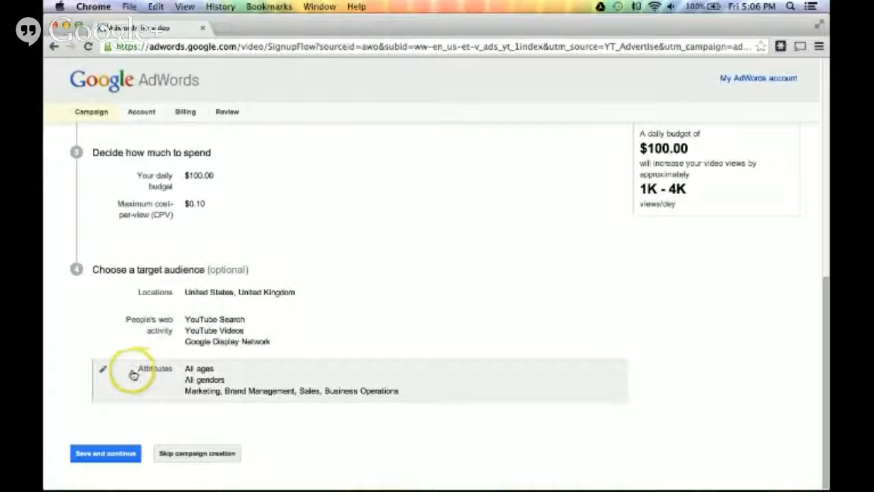
Open the audience attributes for editing and remove the Business Operations, Marketing, Brand Management and Sales user interests
left_click(102, 368)
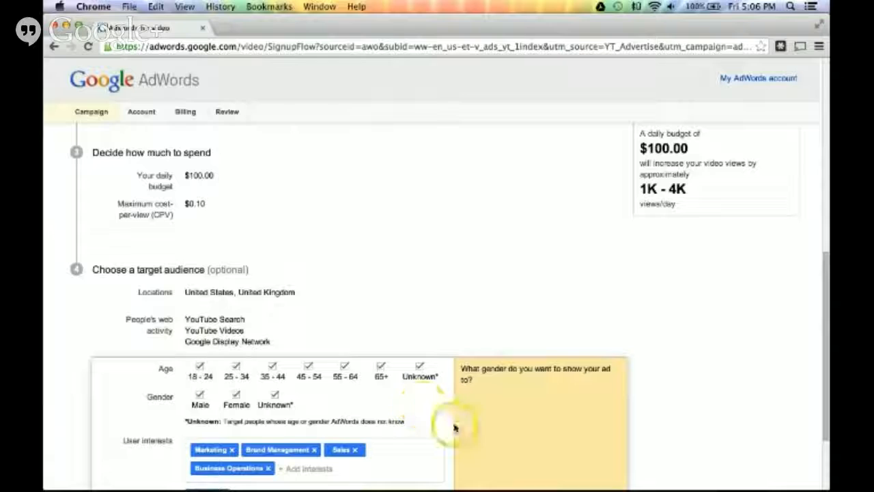
scroll(454, 427, "down", 3)
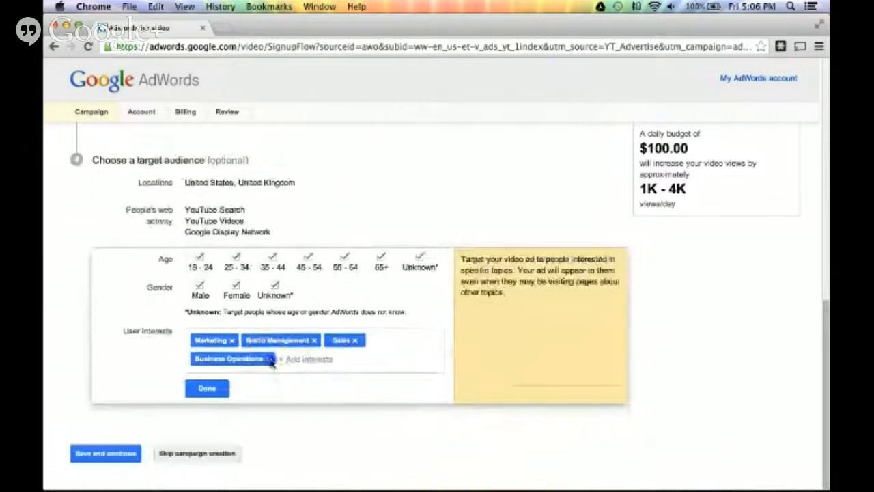
left_click(267, 360)
left_click(232, 340)
left_click(263, 340)
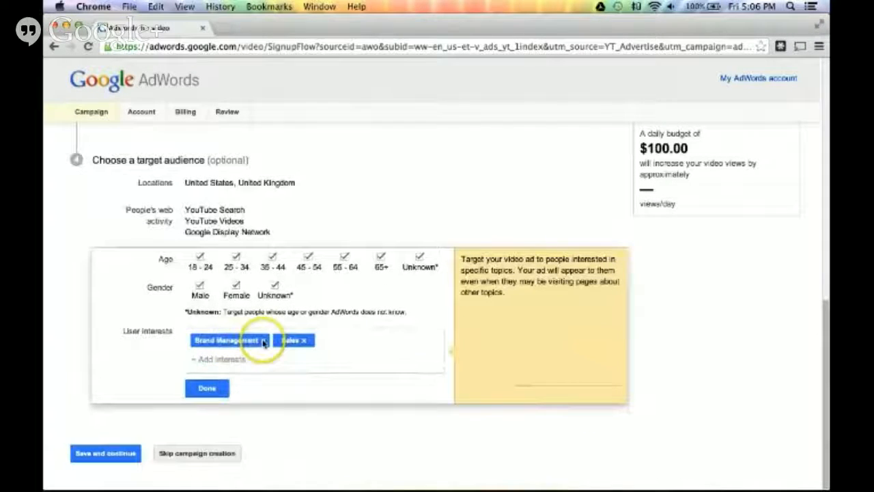
Add Advertising & Marketing and its Marketing subtopic, from Business & Industrial, to the target audience's user interests
left_click(225, 360)
left_click(243, 359)
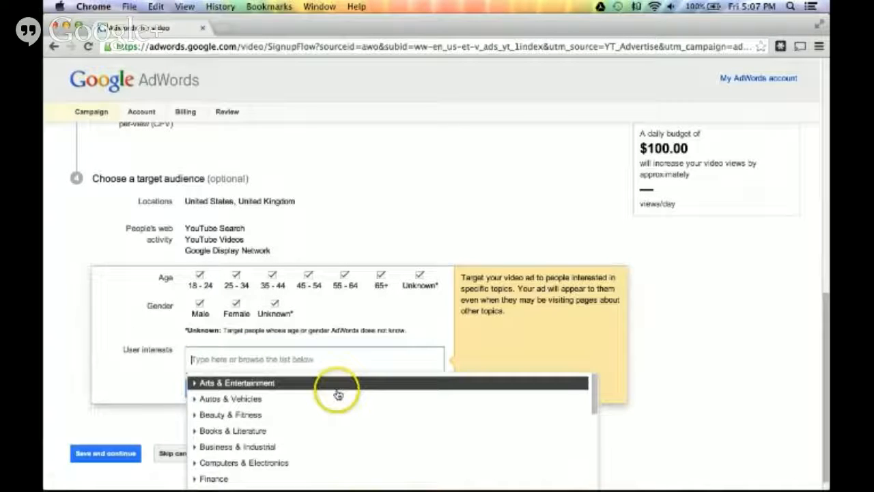
scroll(336, 392, "down", 3)
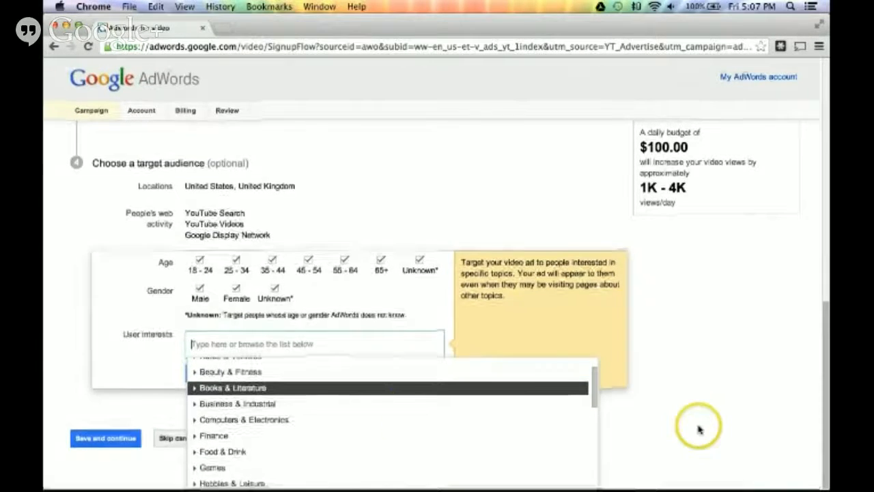
scroll(392, 417, "up", 2)
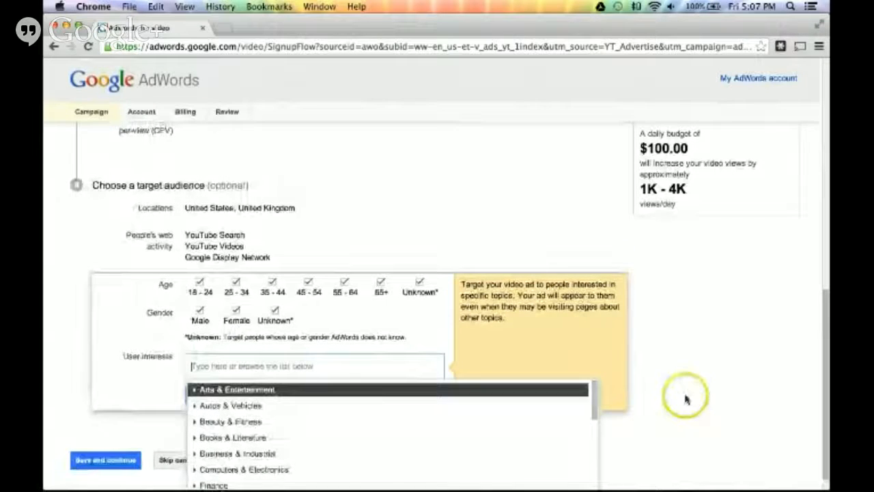
scroll(683, 396, "down", 1)
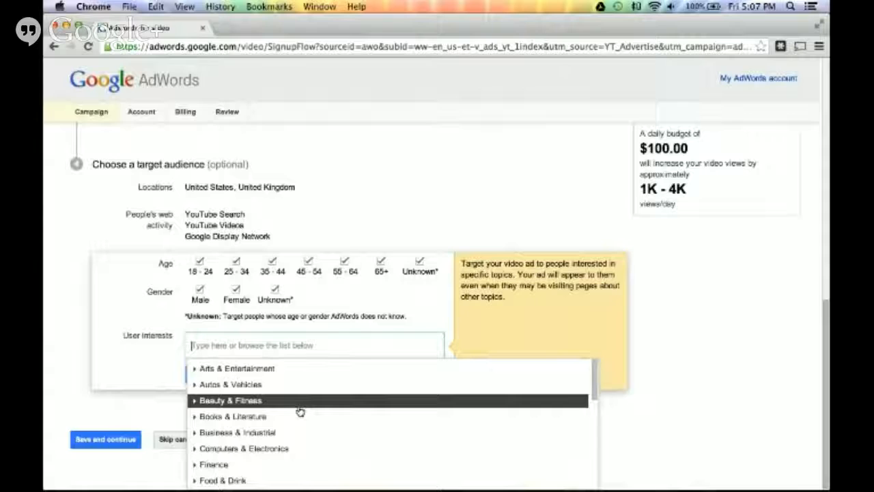
left_click(195, 433)
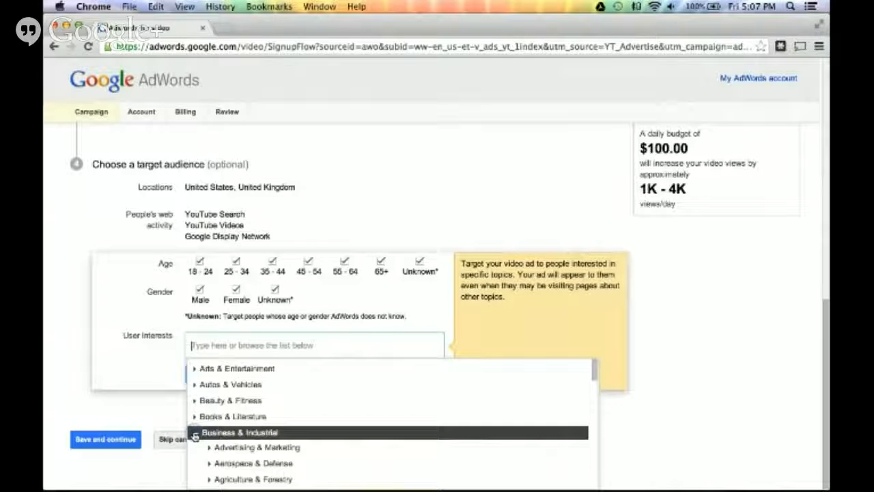
scroll(328, 434, "down", 1)
scroll(328, 433, "down", 5)
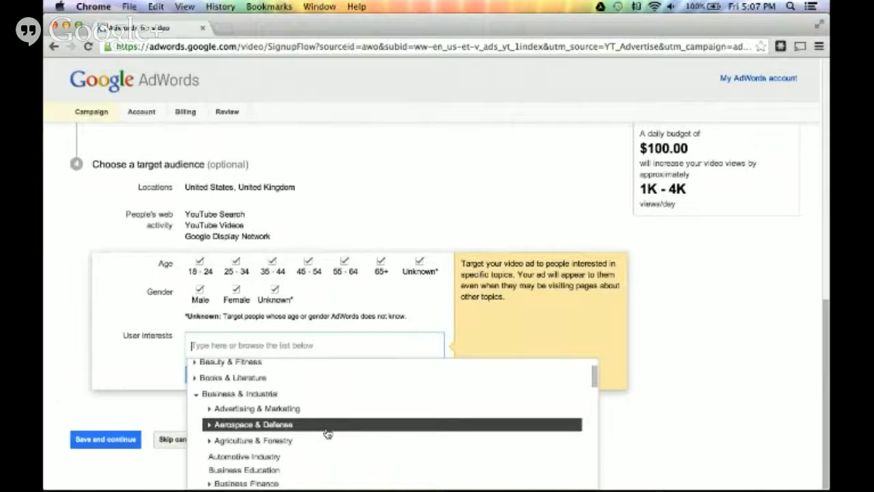
left_click(208, 374)
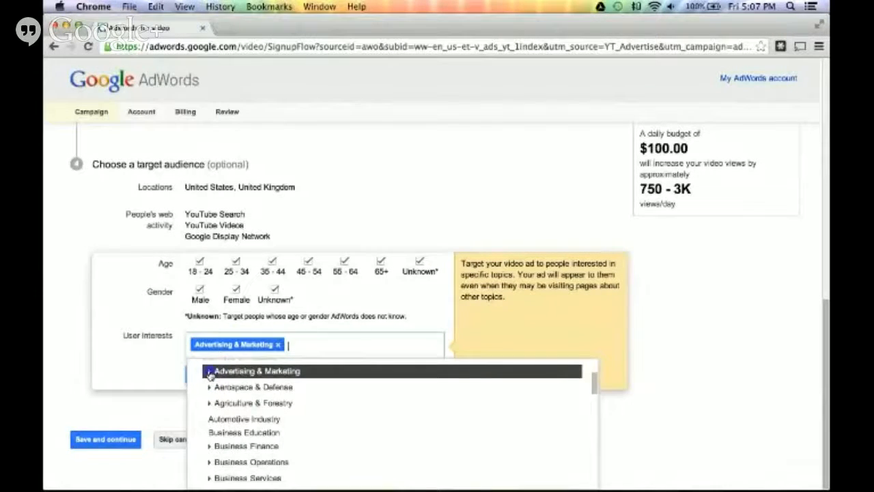
left_click(210, 373)
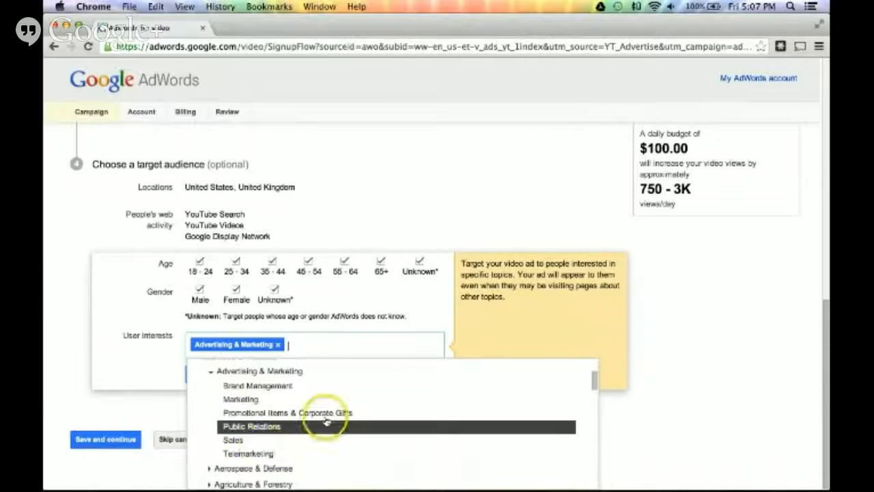
left_click(271, 401)
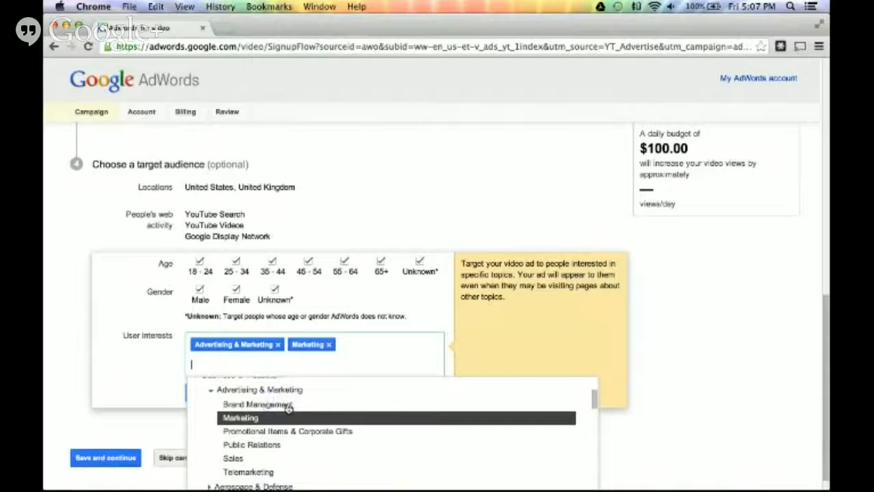
Examine the subtopics under Business Operations, Management and Business Services for further interests that suit the audience
scroll(387, 432, "down", 5)
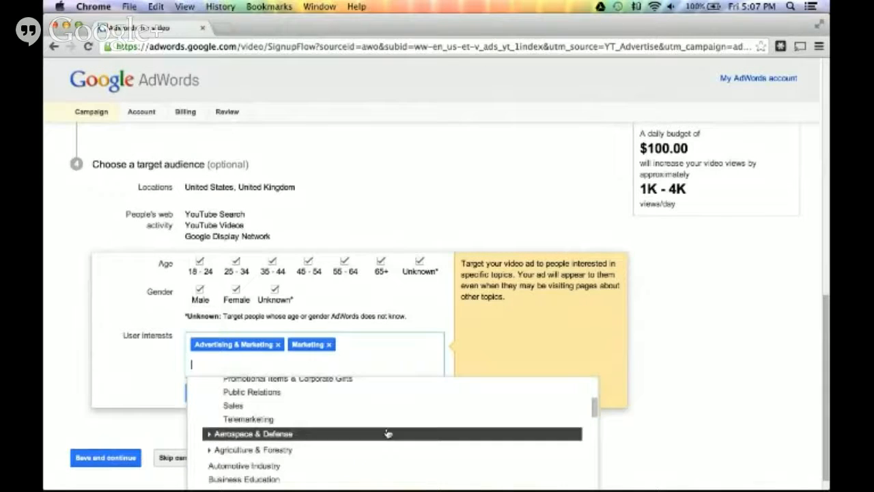
scroll(379, 429, "down", 1)
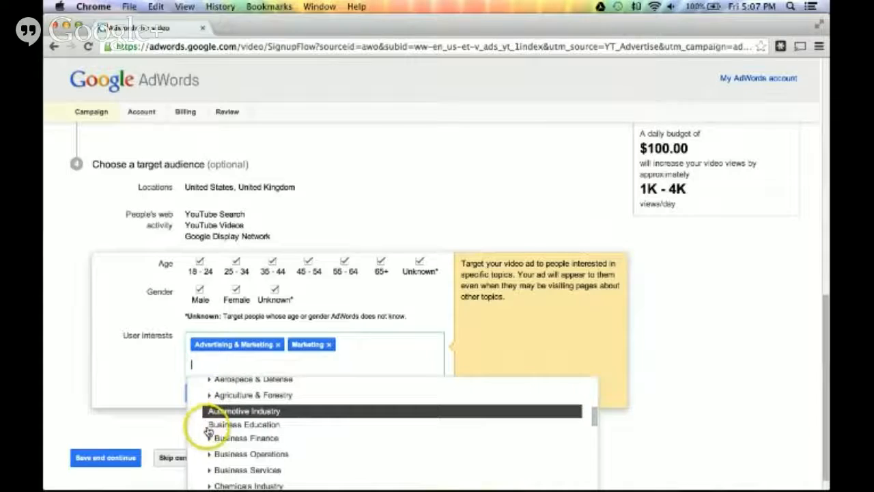
scroll(341, 421, "down", 3)
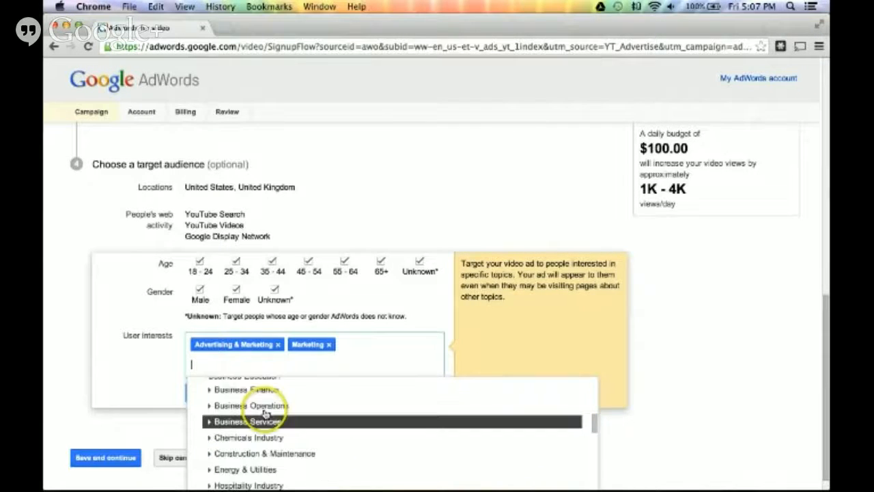
left_click(209, 406)
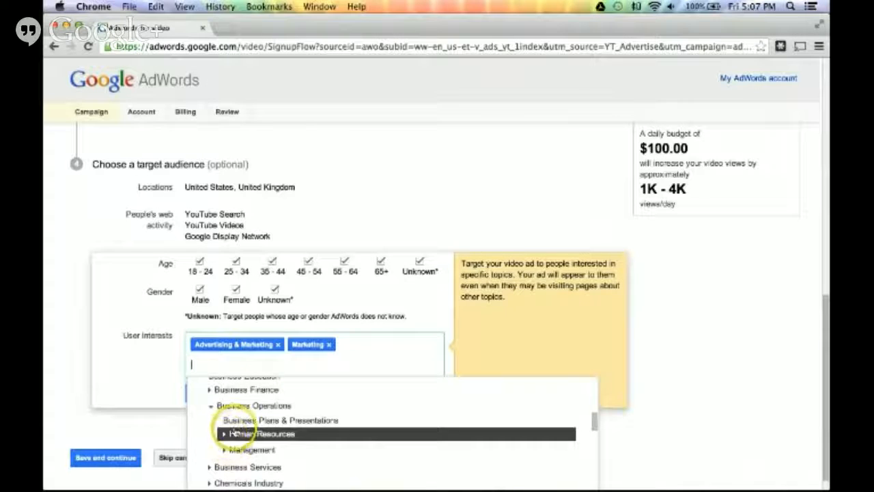
left_click(224, 450)
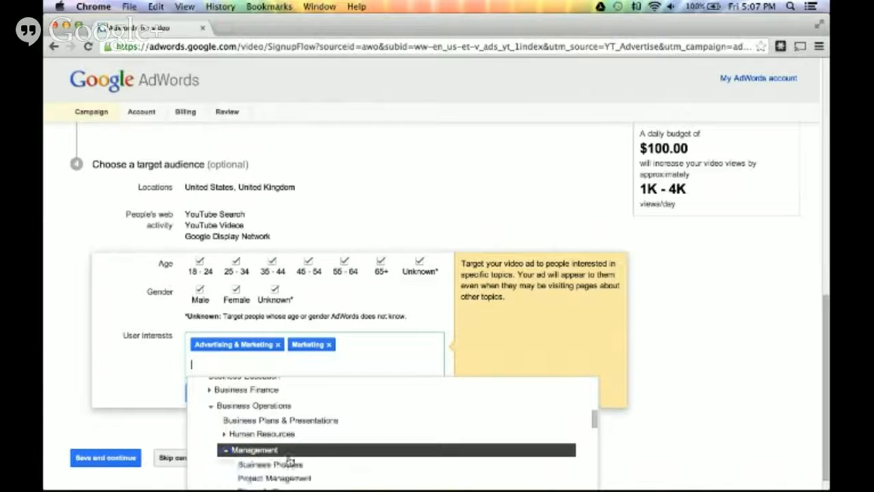
scroll(314, 463, "down", 2)
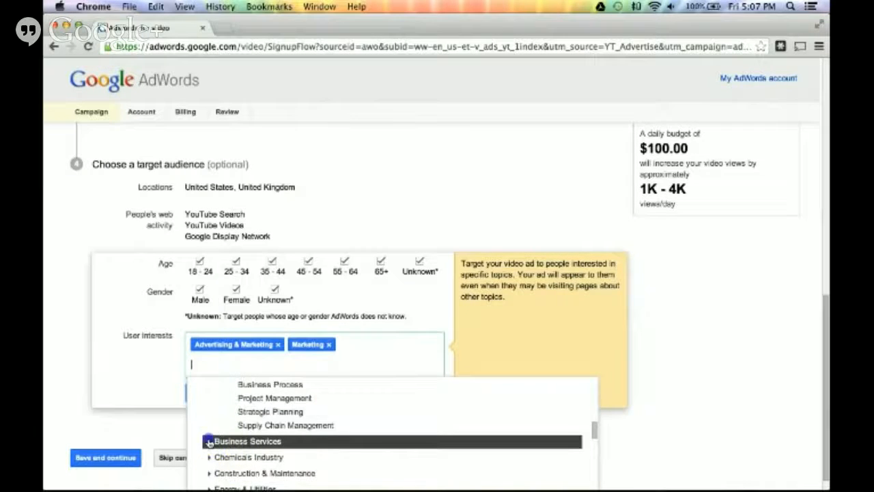
left_click(208, 442)
scroll(337, 454, "down", 5)
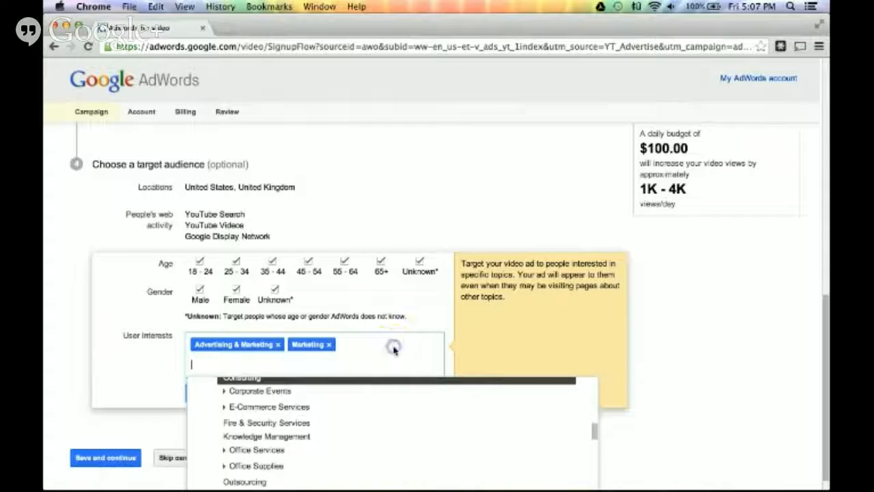
Confirm the audience attributes and save the campaign to continue to the account setup
left_click(156, 360)
left_click(205, 390)
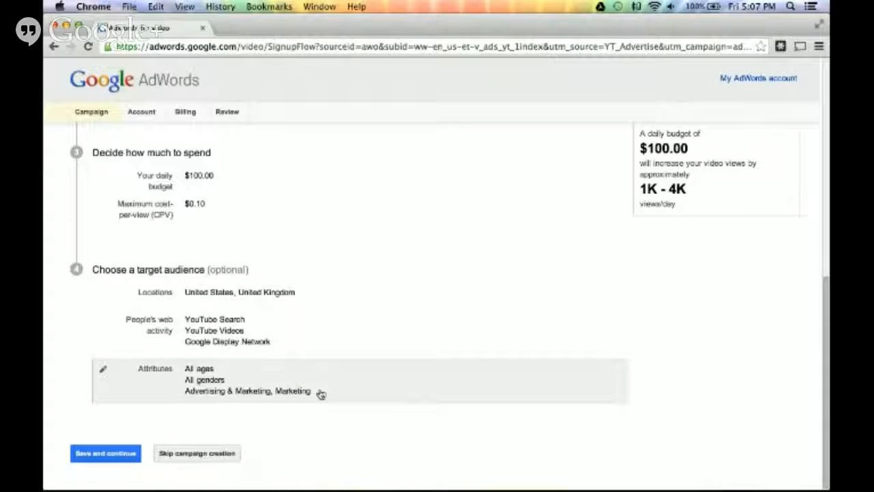
left_click(110, 454)
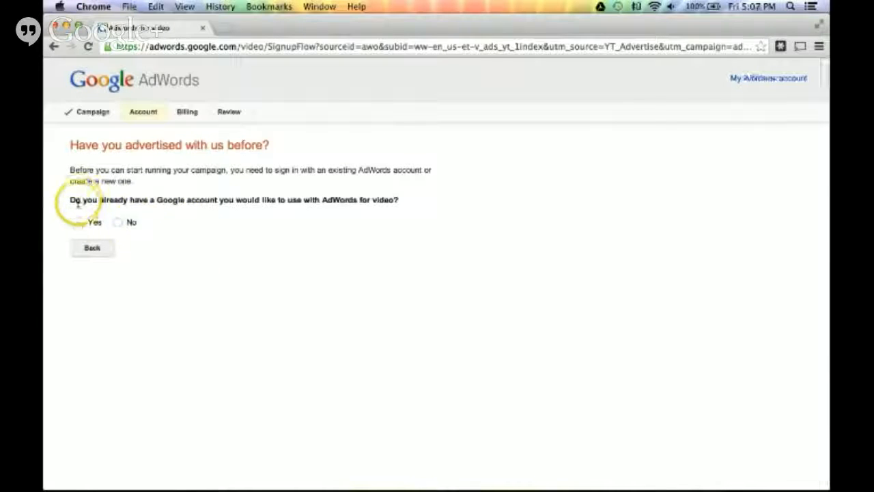
Try both the Yes and No answers to whether an existing Google account should be used with AdWords for video
left_click(78, 223)
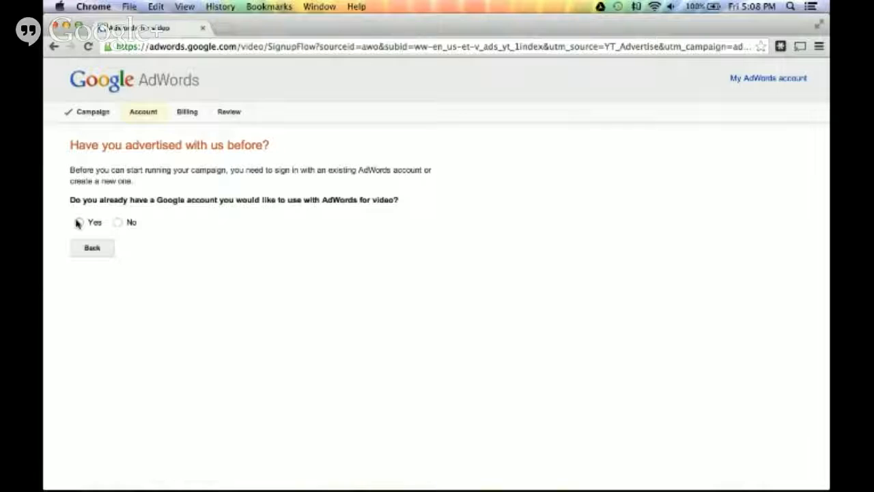
left_click(118, 223)
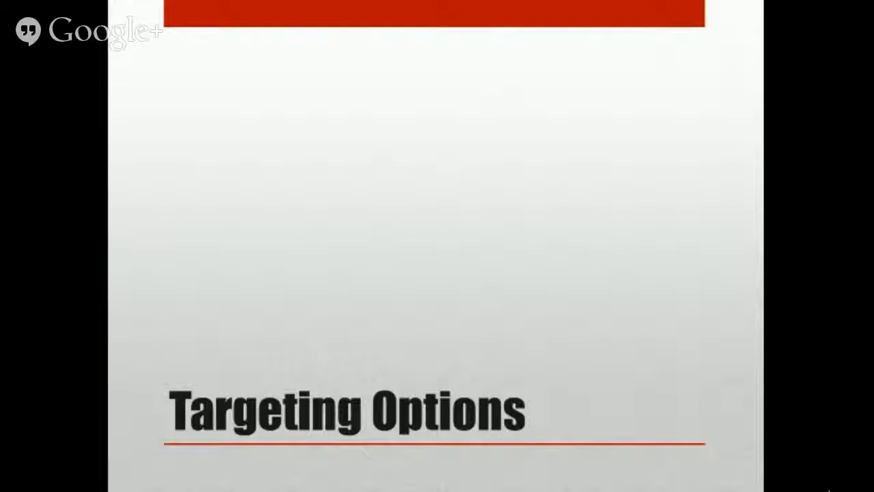
key("Right")
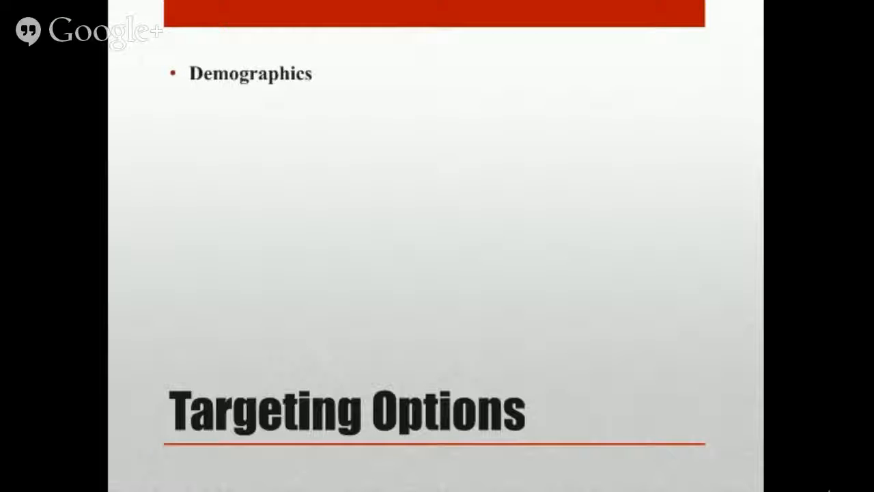
key("Right")
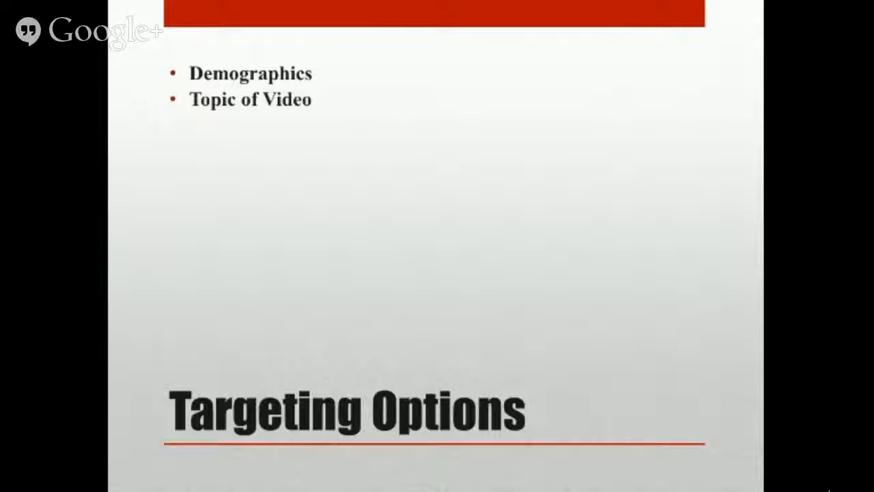